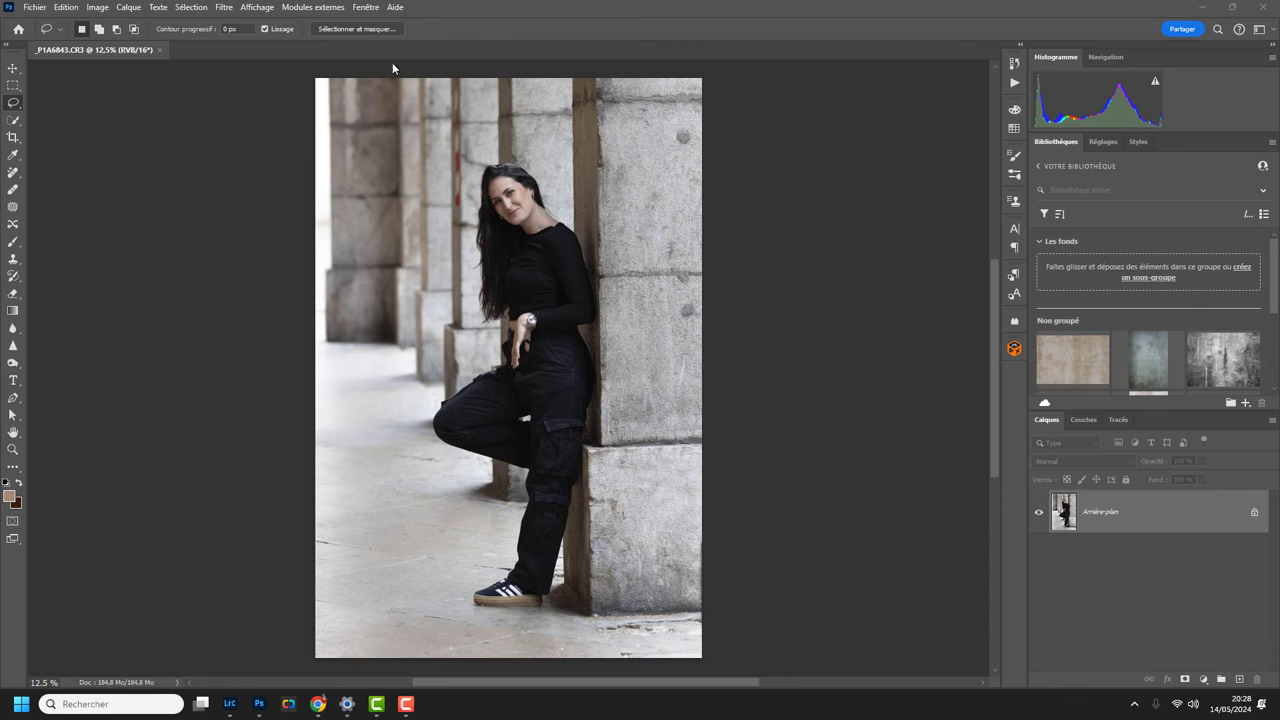
# - Switch the interface to the Photographie workspace from Fenêtre > Espace de travail
pyautogui.click(368, 9)
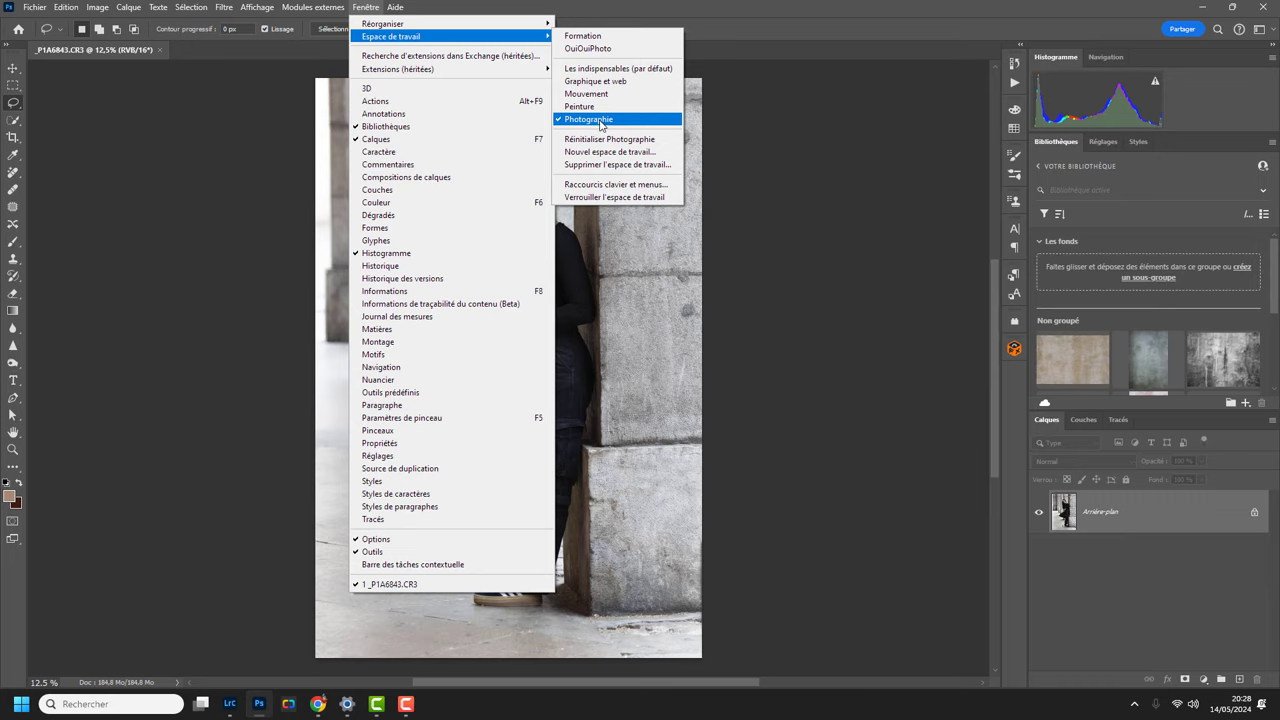
pyautogui.moveTo(391, 36)
pyautogui.click(600, 124)
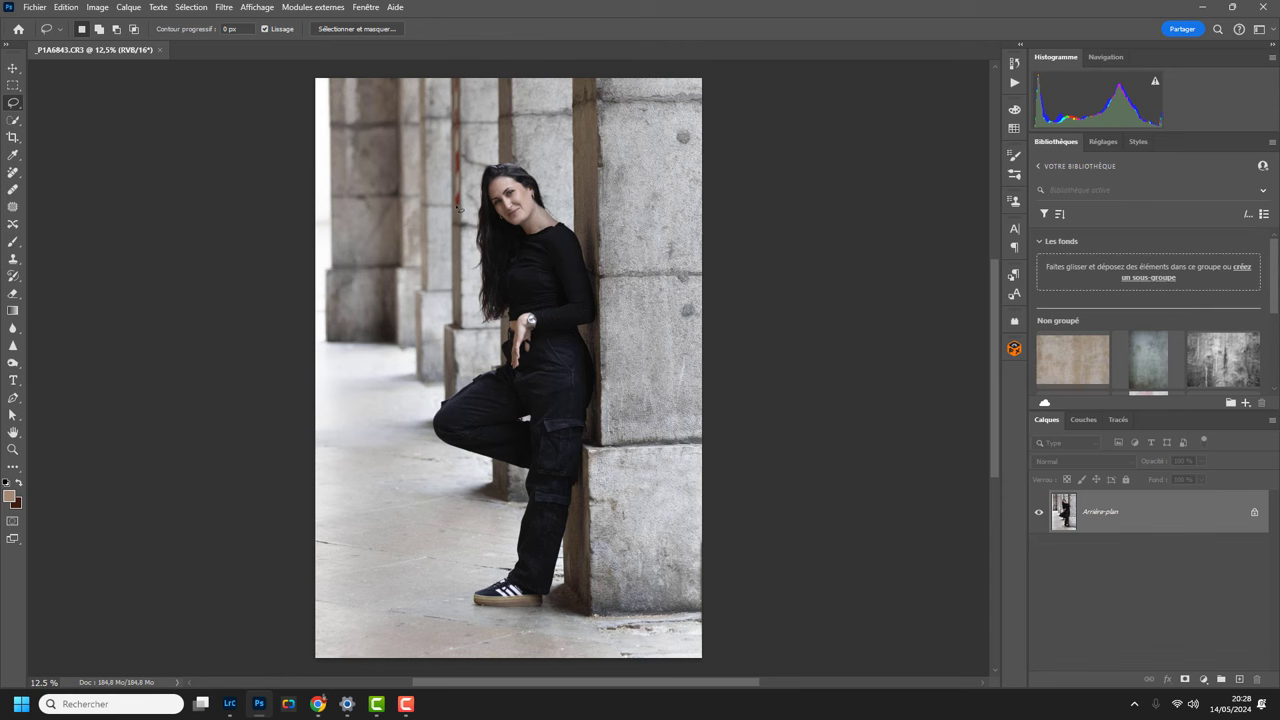
# - Briefly pick Outil Correcteur localisé, then settle on Outil Supprimer (Remove tool)
pyautogui.click(14, 176)
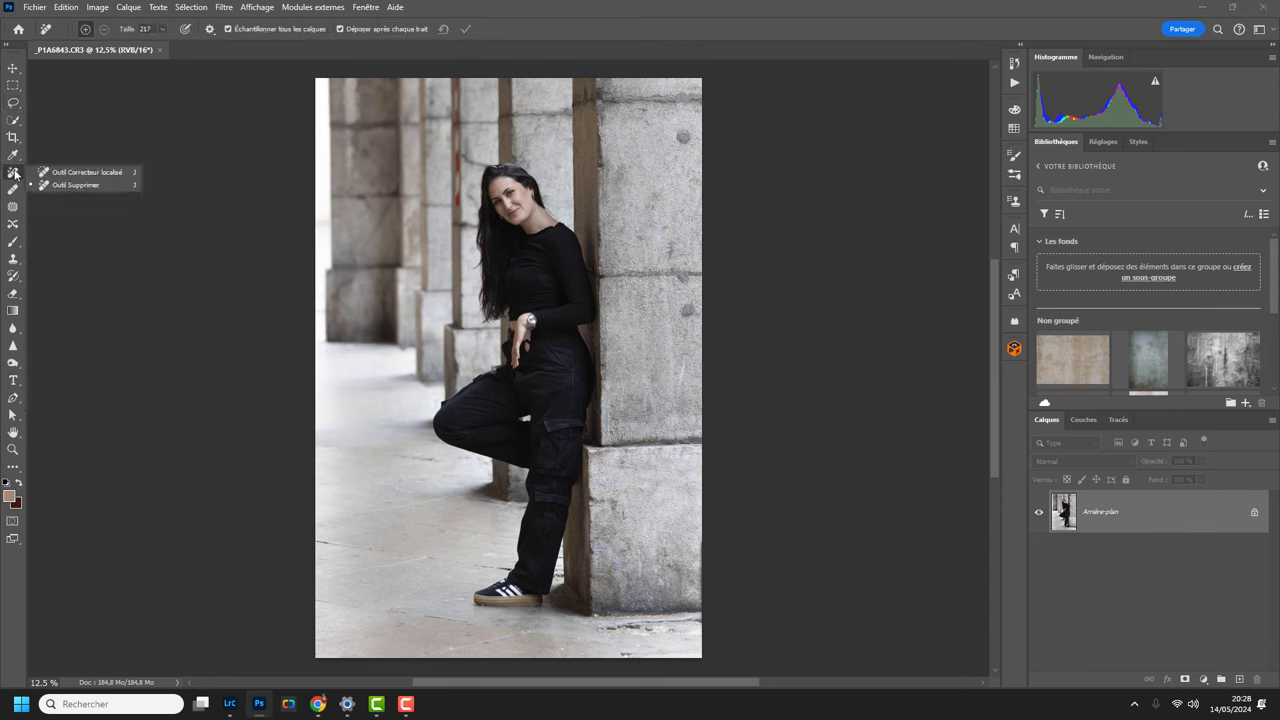
pyautogui.click(105, 176)
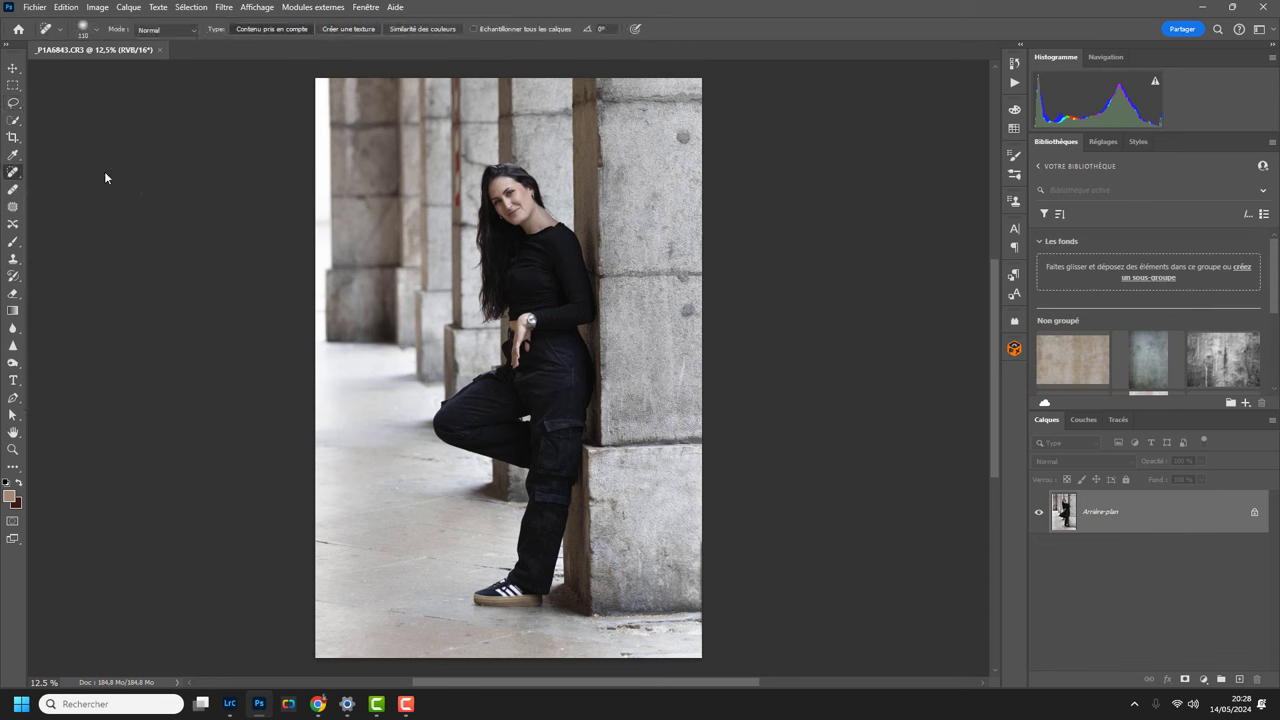
pyautogui.click(21, 174)
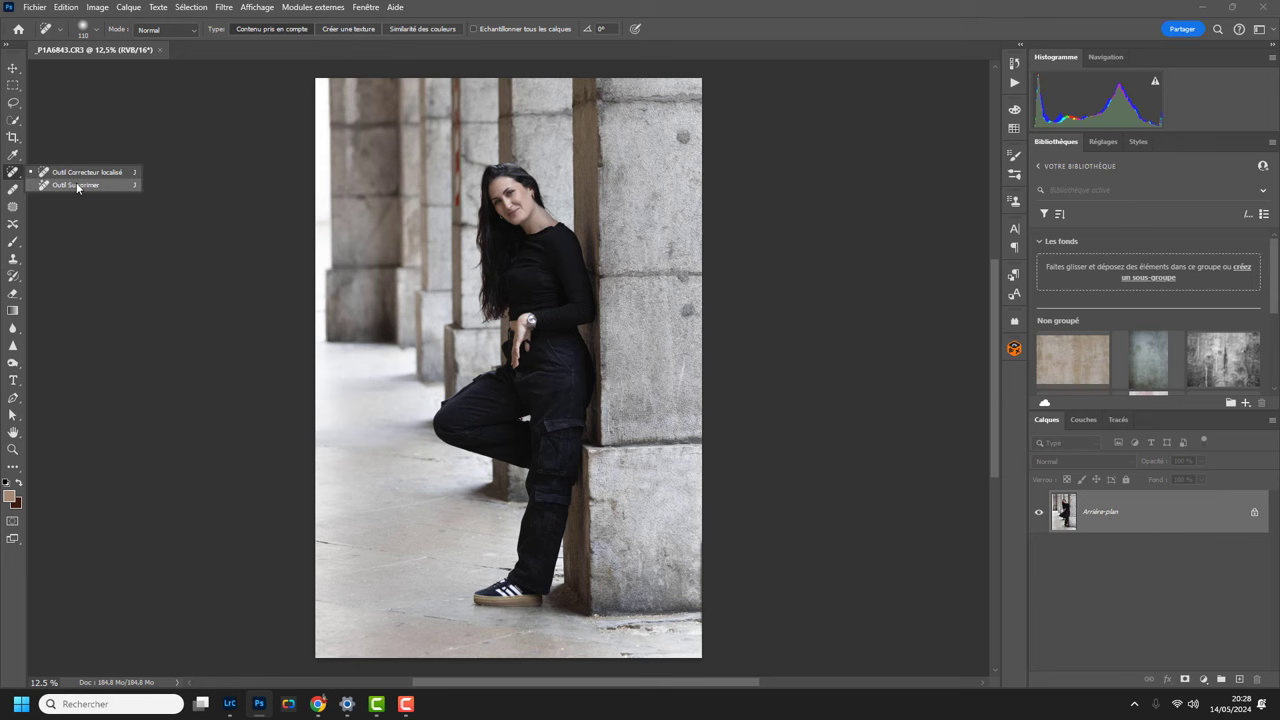
pyautogui.click(78, 186)
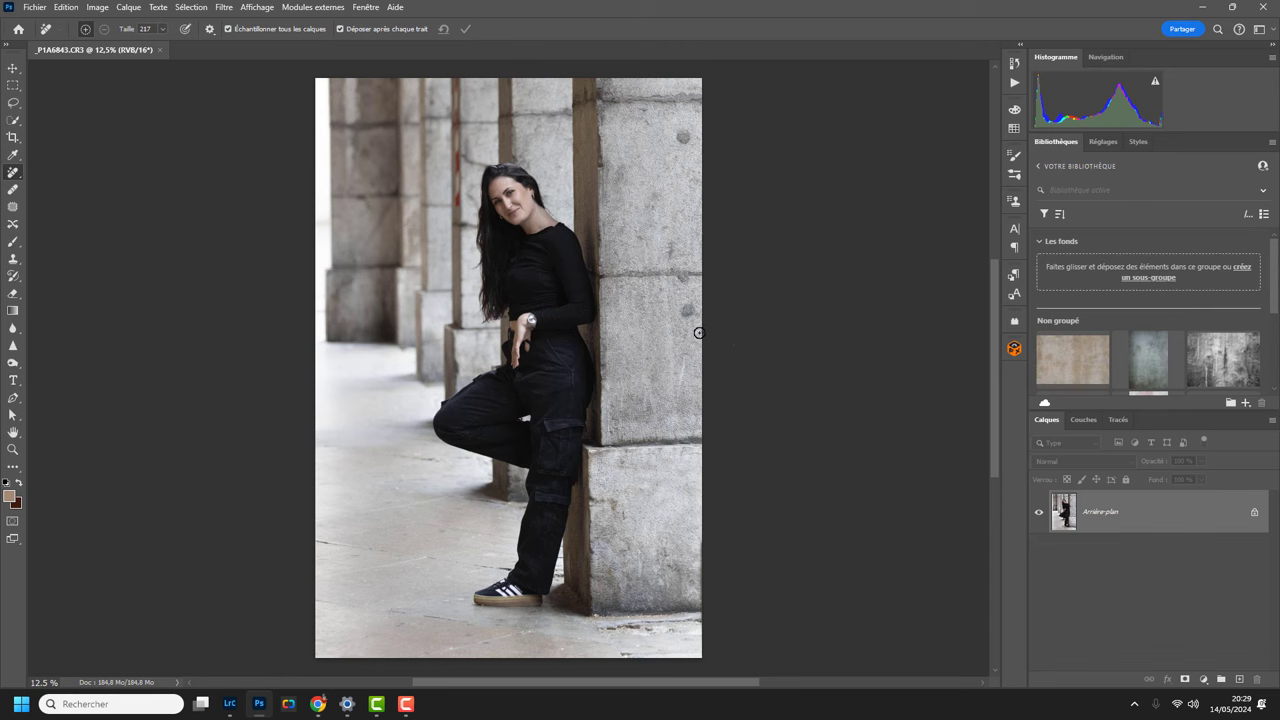
# - Lower the Remove brush size to 169 and check the 25% magenta overlay options
pyautogui.click(163, 29)
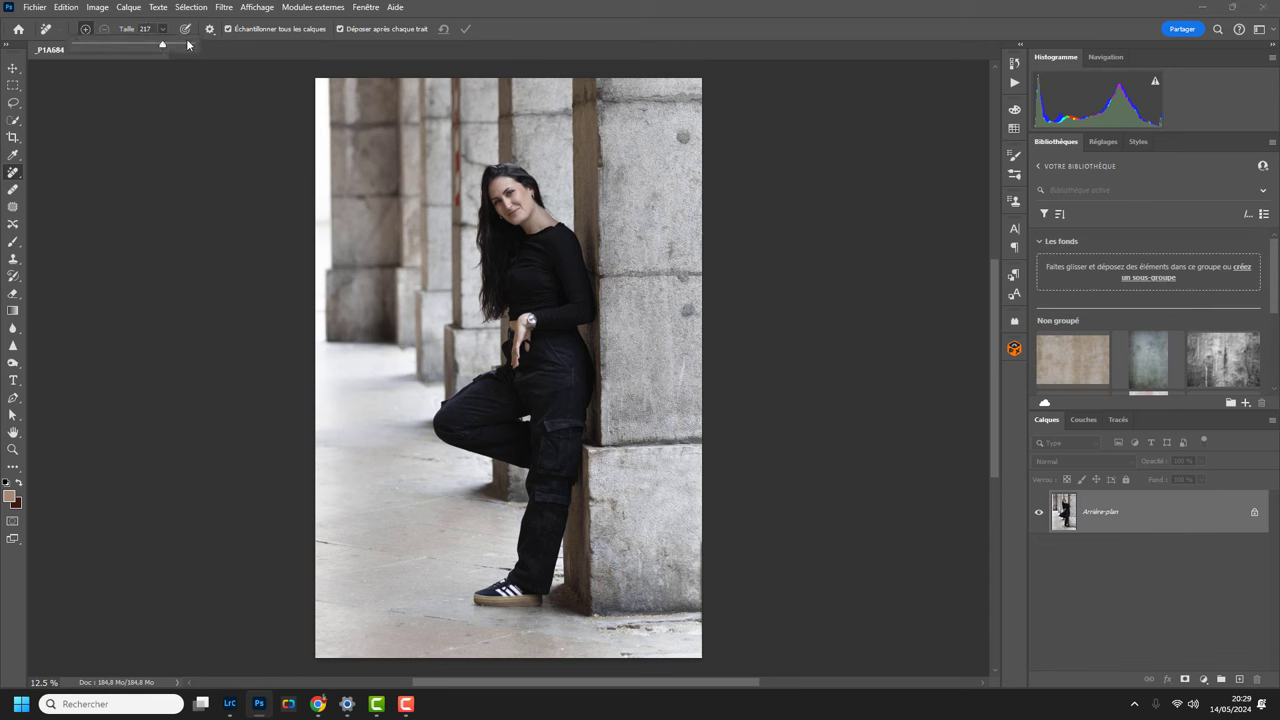
pyautogui.moveTo(163, 48); pyautogui.dragTo(151, 48)
pyautogui.click(211, 31)
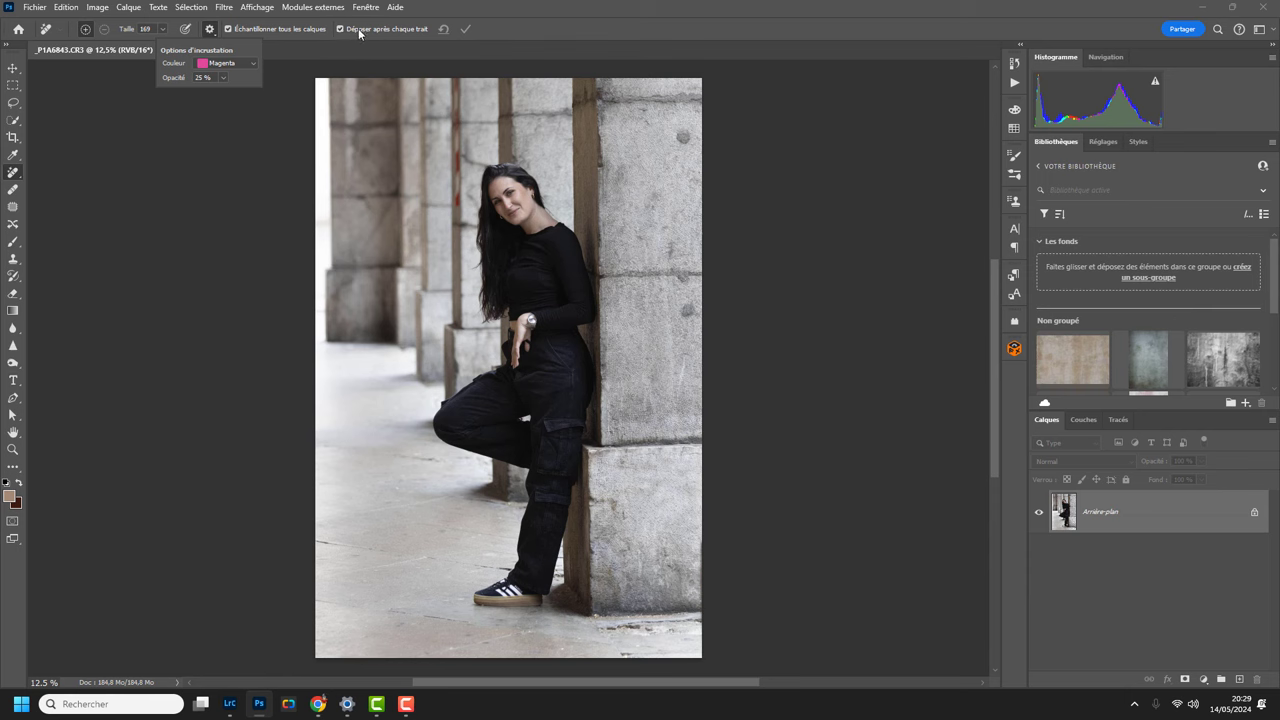
# - Paint out the upper and lower dark spots on the right pillar, then undo
pyautogui.click(684, 141)
pyautogui.moveTo(684, 138); pyautogui.dragTo(678, 137)
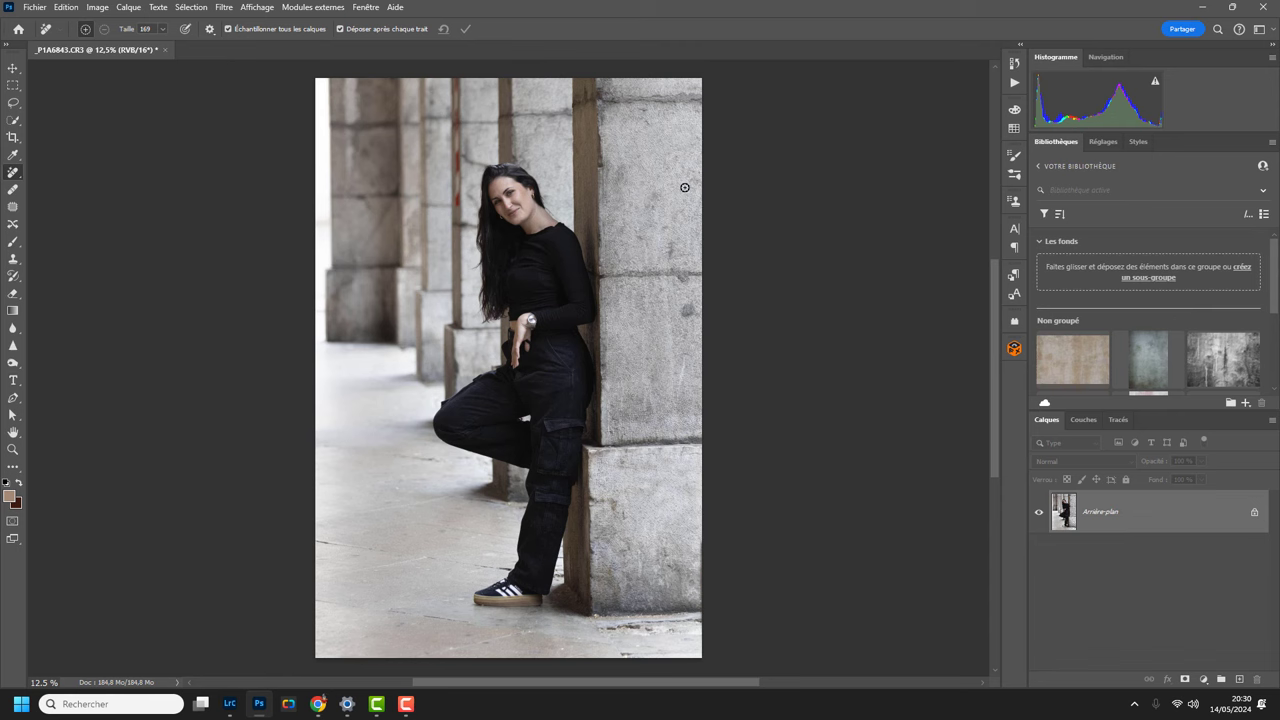
pyautogui.moveTo(689, 309); pyautogui.dragTo(682, 311)
pyautogui.hotkey('ctrl', 'z')
pyautogui.hotkey('ctrl', 'z')
# - Turn off Déposer après chaque trait, repaint both pillar spots and commit the removal
pyautogui.click(340, 29)
pyautogui.moveTo(686, 140); pyautogui.dragTo(682, 144)
pyautogui.moveTo(688, 305); pyautogui.dragTo(684, 311)
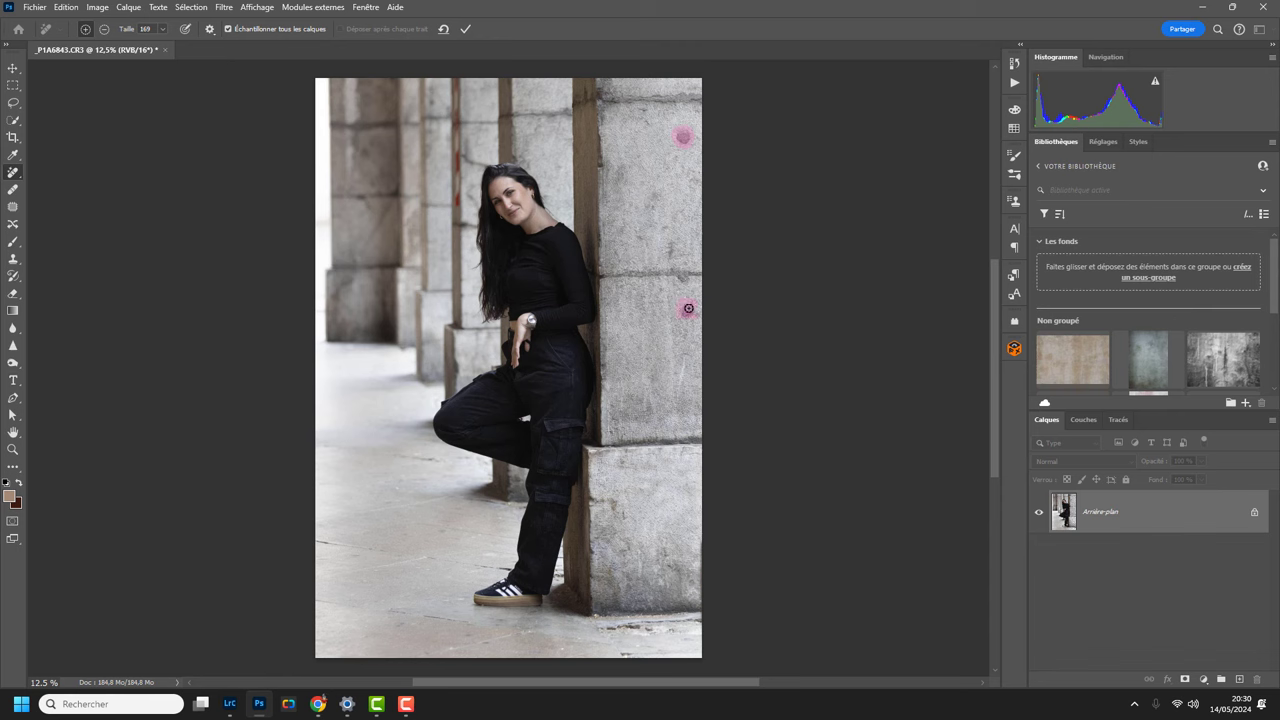
pyautogui.click(467, 31)
pyautogui.click(467, 31)
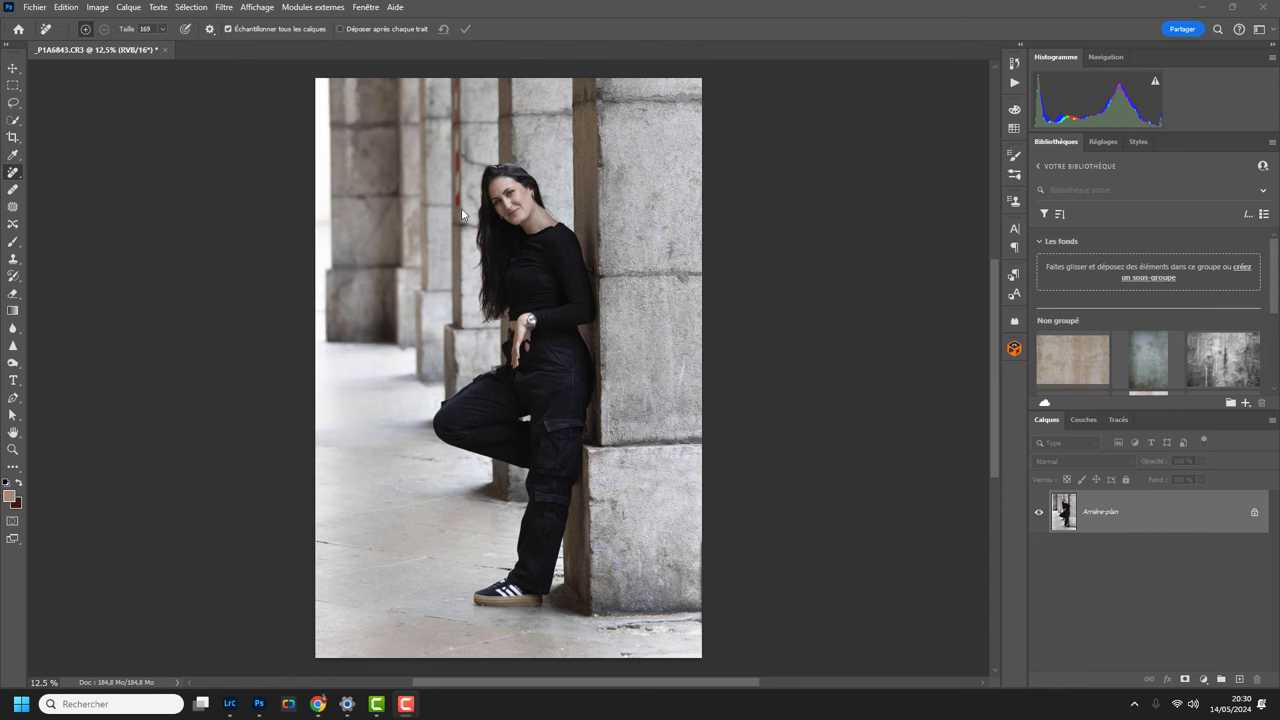
# - Re-enable Déposer après chaque trait and set the Remove brush size to 194
pyautogui.click(340, 29)
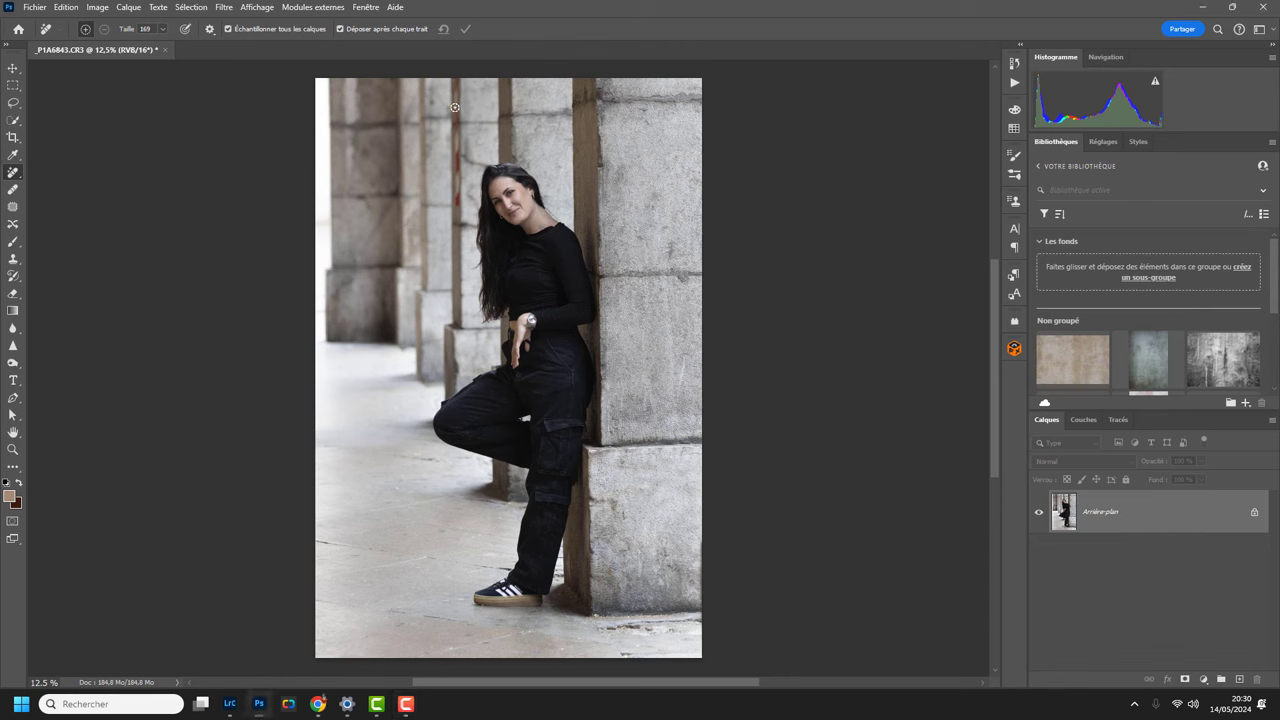
pyautogui.click(162, 29)
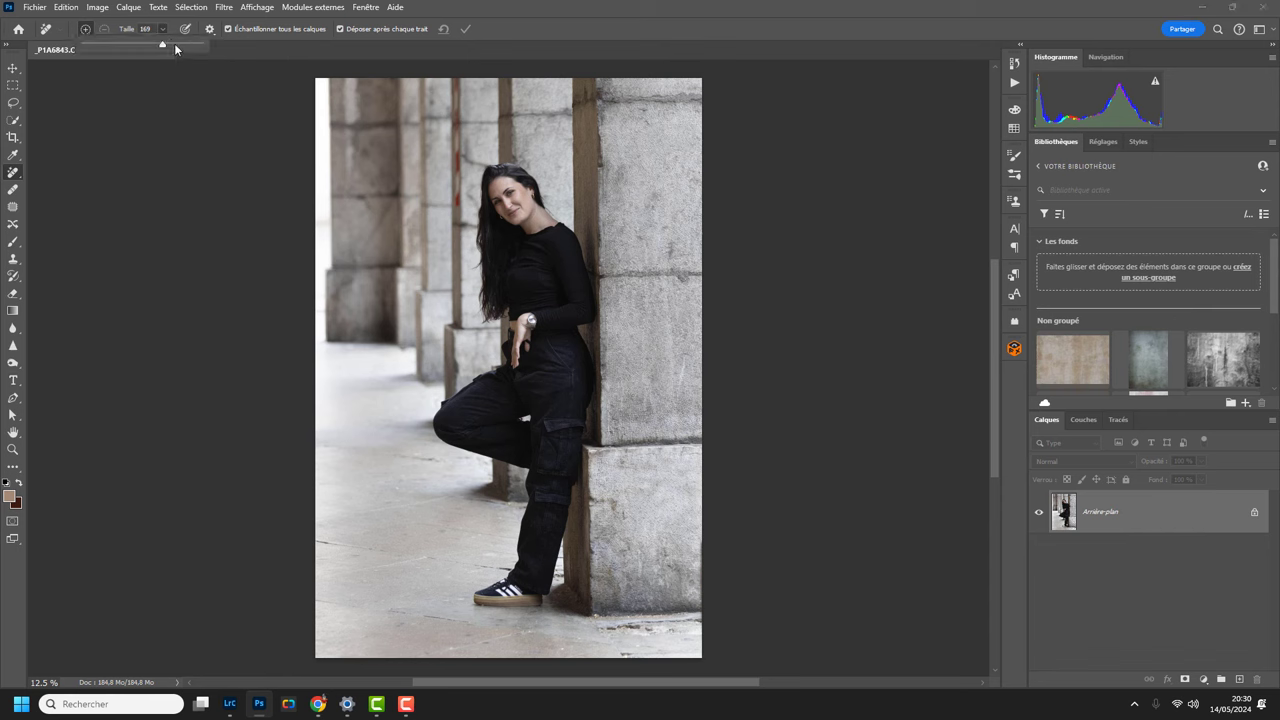
pyautogui.moveTo(164, 47); pyautogui.dragTo(171, 47)
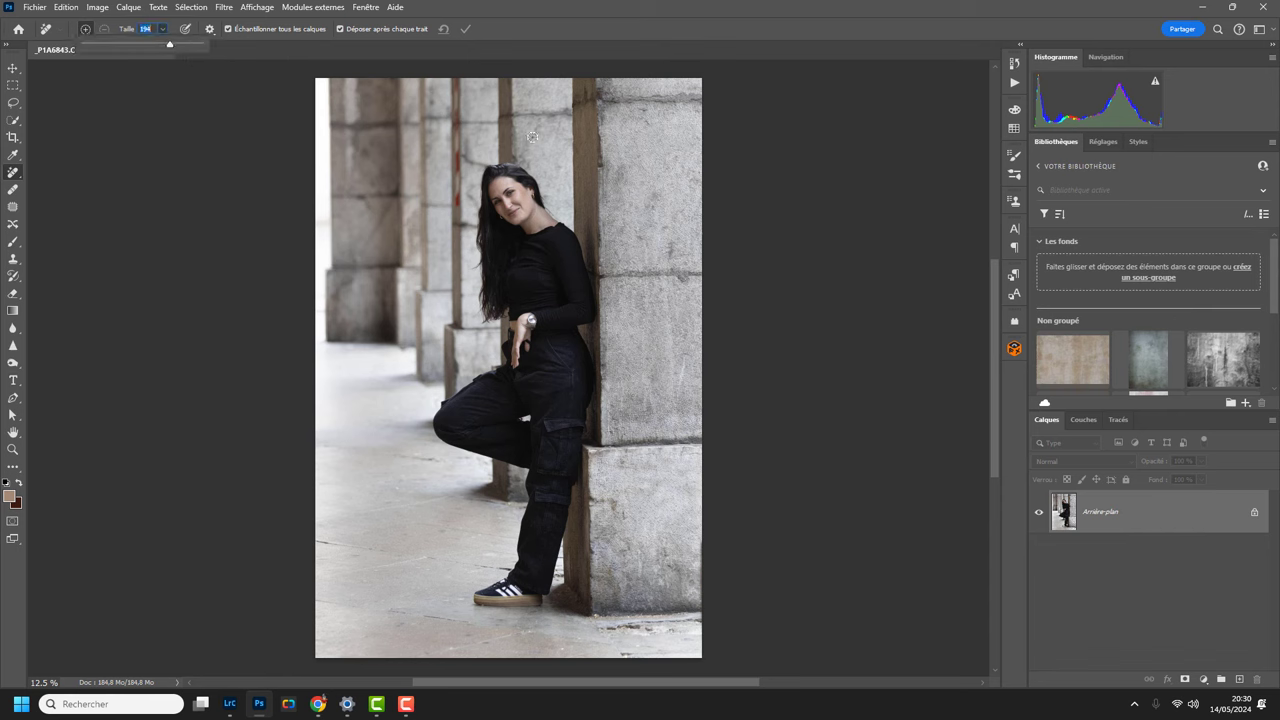
pyautogui.click(455, 86)
# - Paint out the reddish stains down the middle pillar and the front pillar's left edge
pyautogui.moveTo(455, 86); pyautogui.dragTo(457, 207)
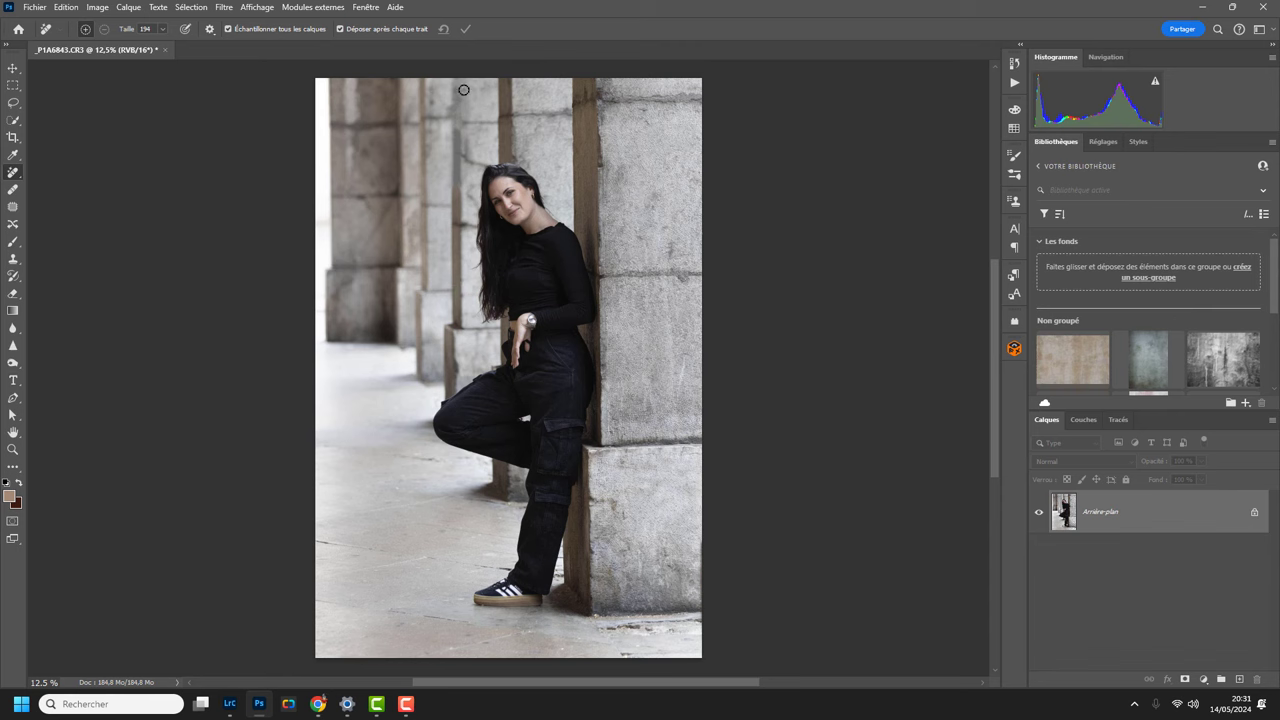
pyautogui.moveTo(456, 80)
pyautogui.mouseDown()
pyautogui.moveTo(454, 185)
pyautogui.moveTo(462, 100)
pyautogui.mouseUp()
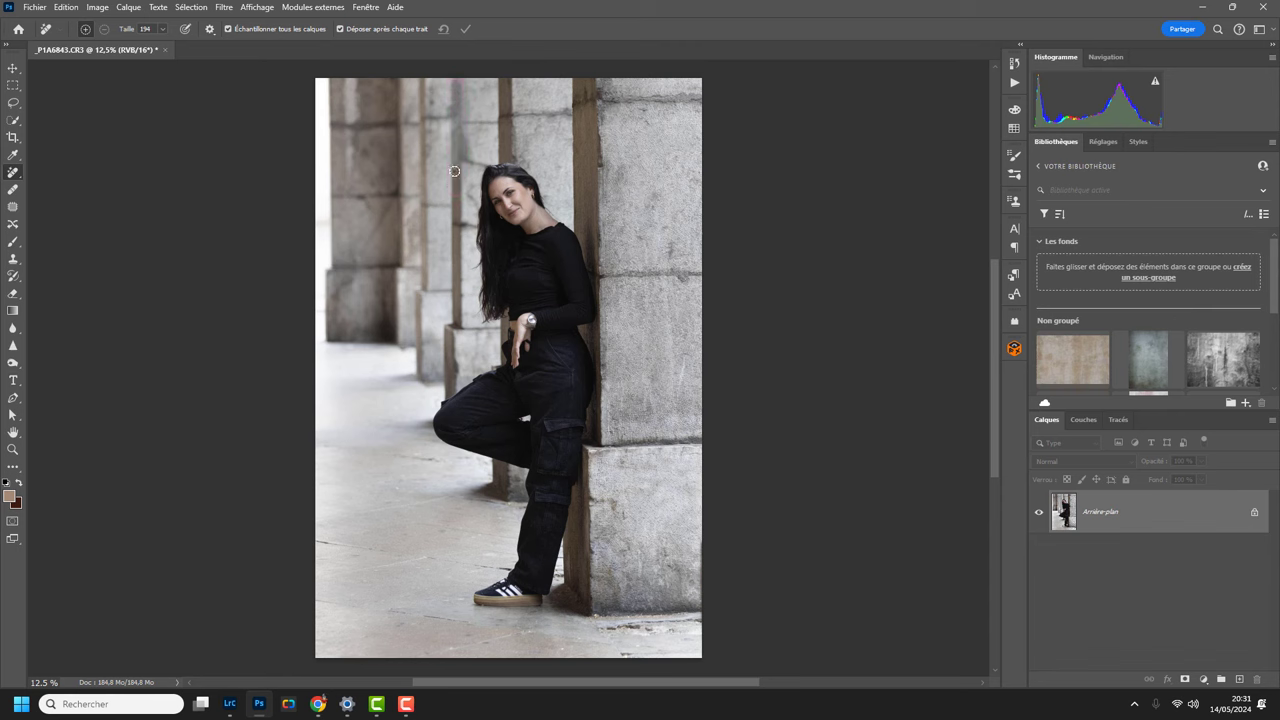
pyautogui.moveTo(456, 177); pyautogui.dragTo(456, 82)
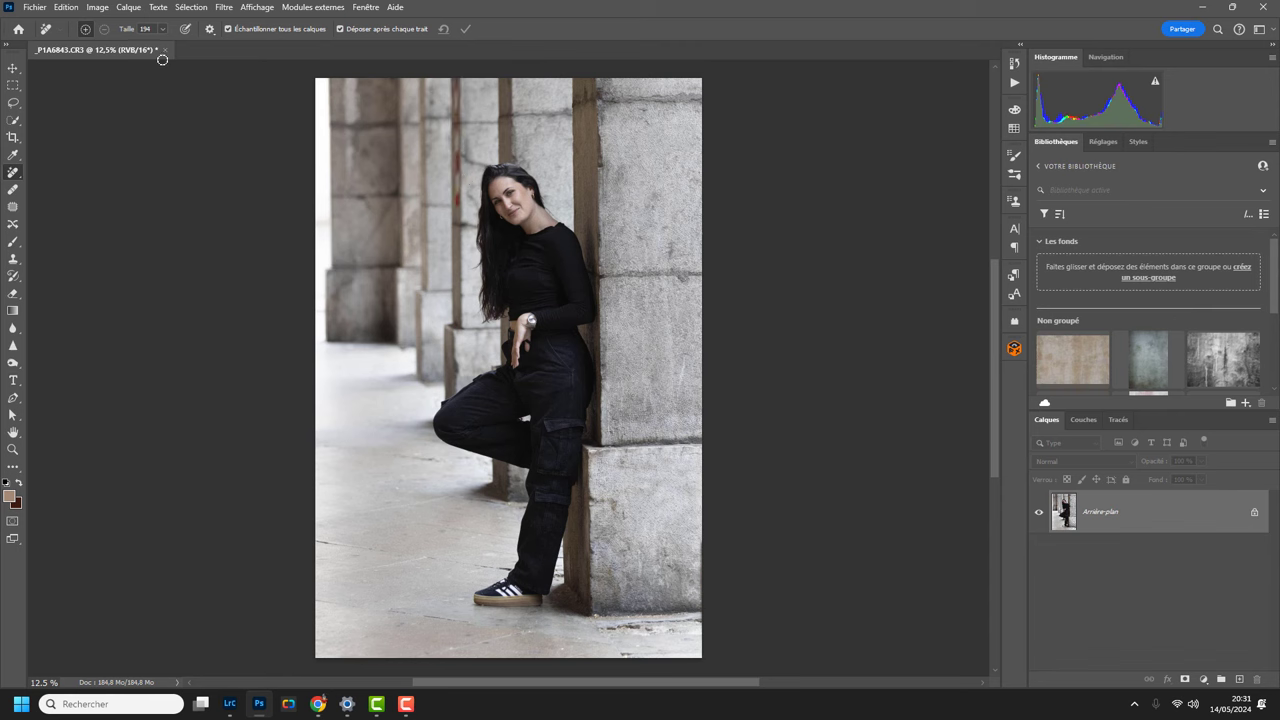
pyautogui.click(13, 103)
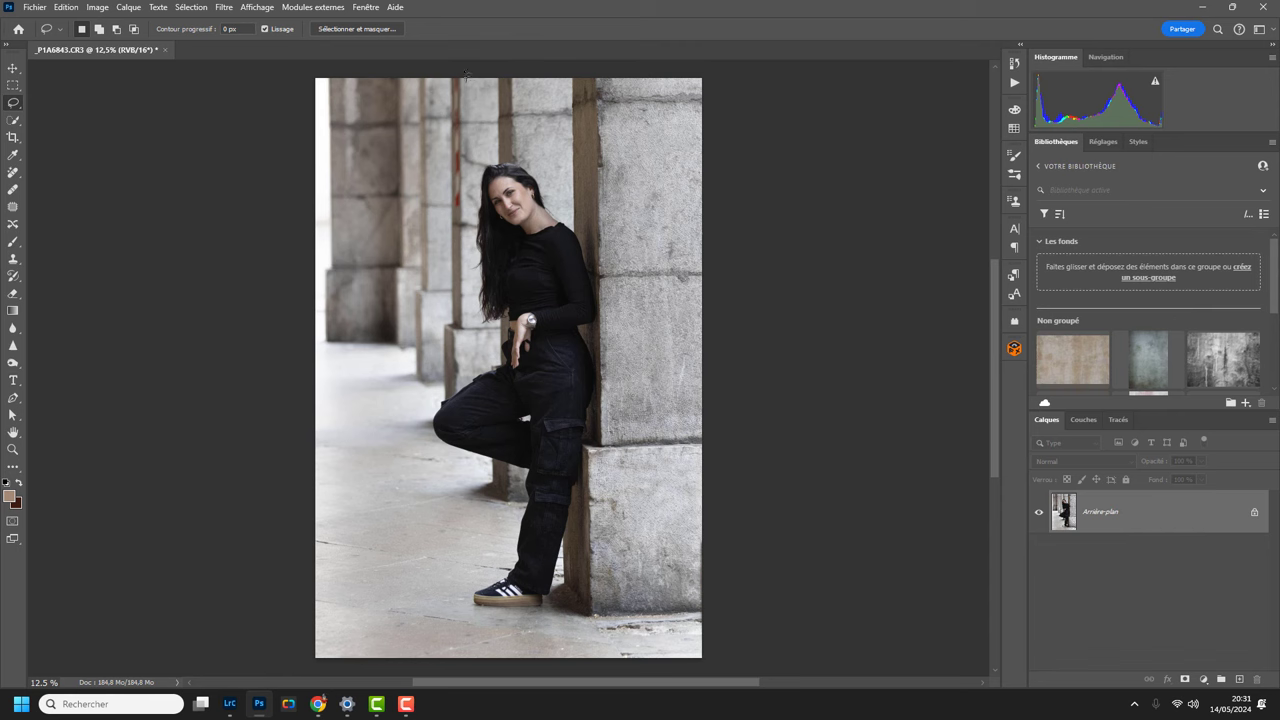
# - Lasso a strip of the middle pillar and run Generative Fill with an empty prompt
pyautogui.moveTo(446, 91)
pyautogui.mouseDown()
pyautogui.moveTo(449, 197)
pyautogui.moveTo(471, 204)
pyautogui.mouseUp()
pyautogui.click(66, 7)
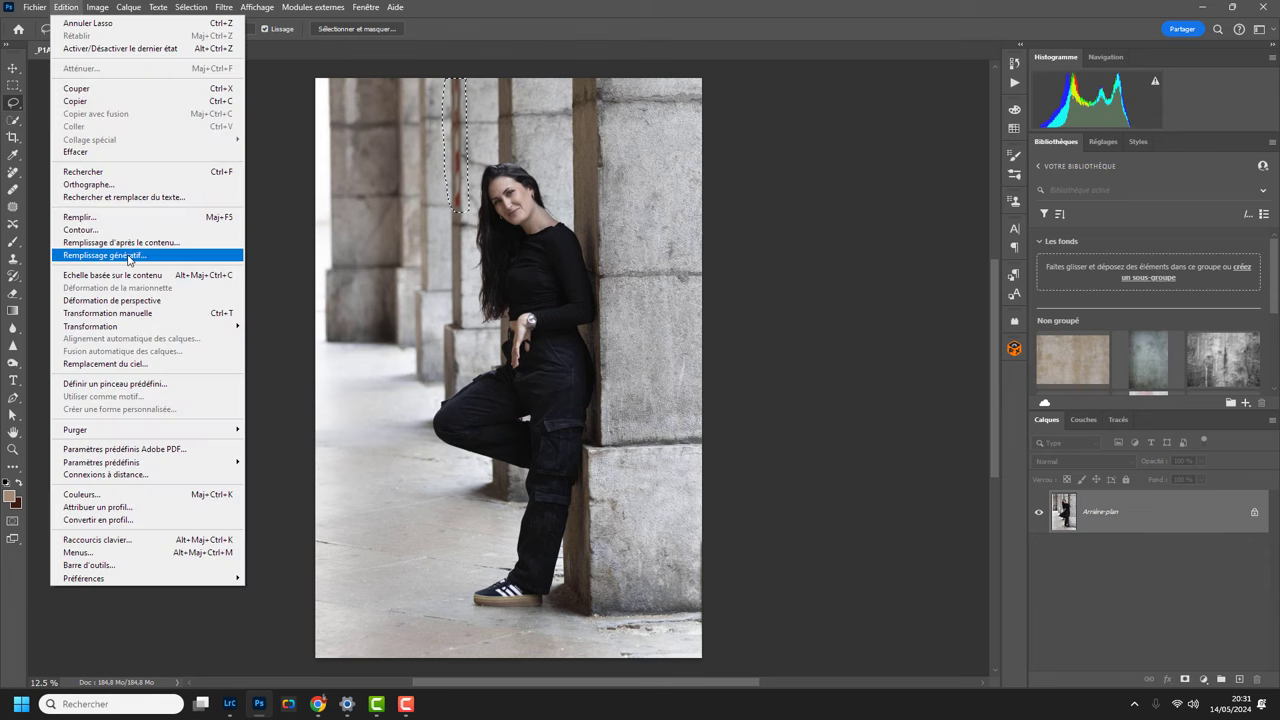
pyautogui.click(128, 258)
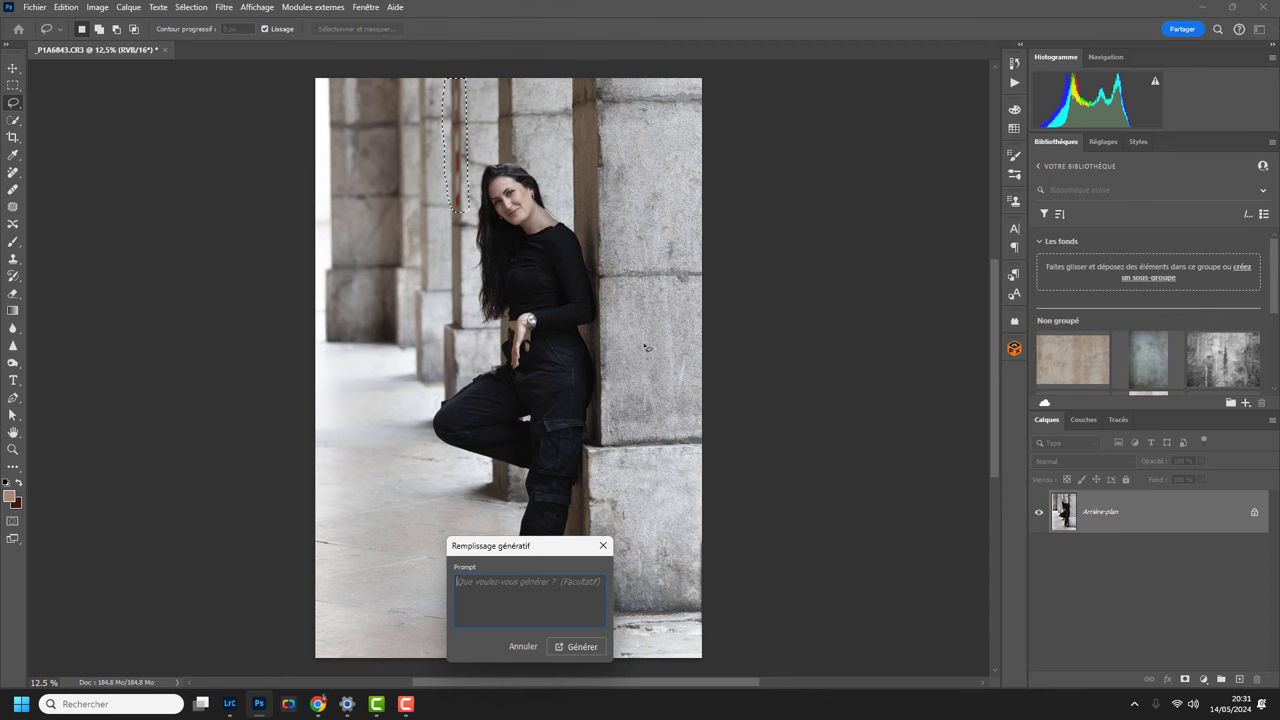
pyautogui.click(581, 647)
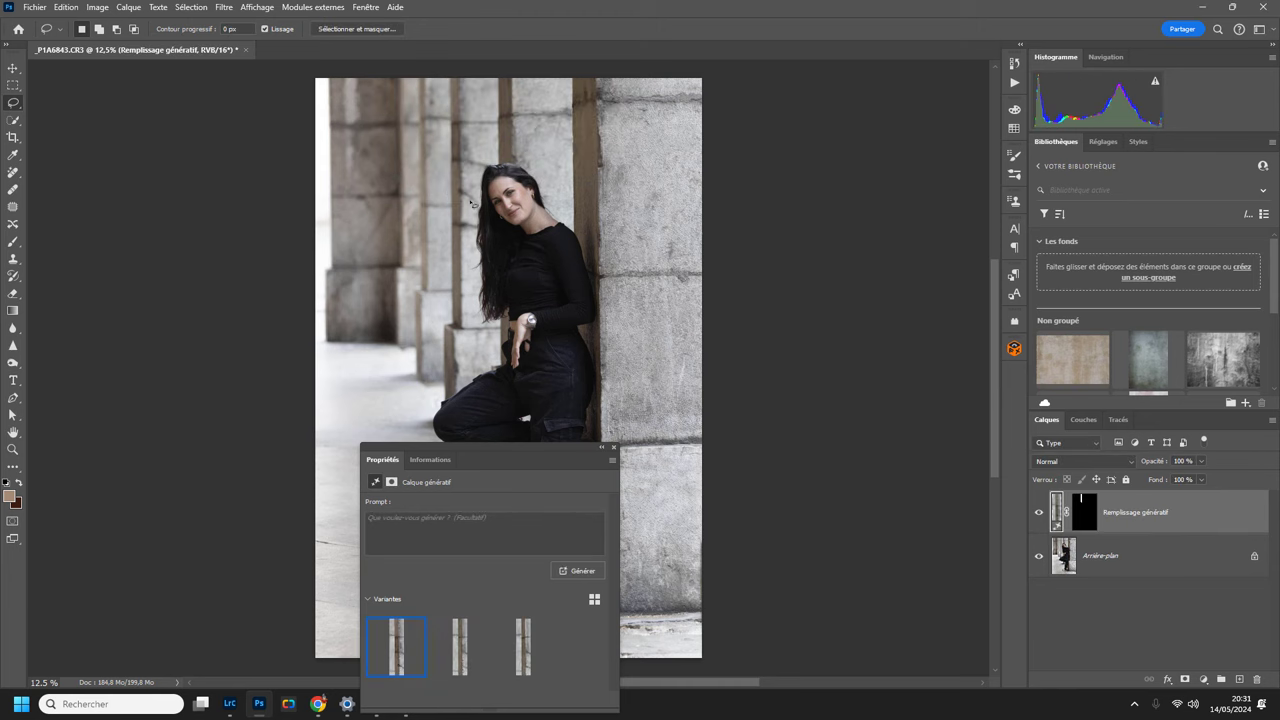
# - Choose the second Generative Fill variant for the pillar strip
pyautogui.click(456, 662)
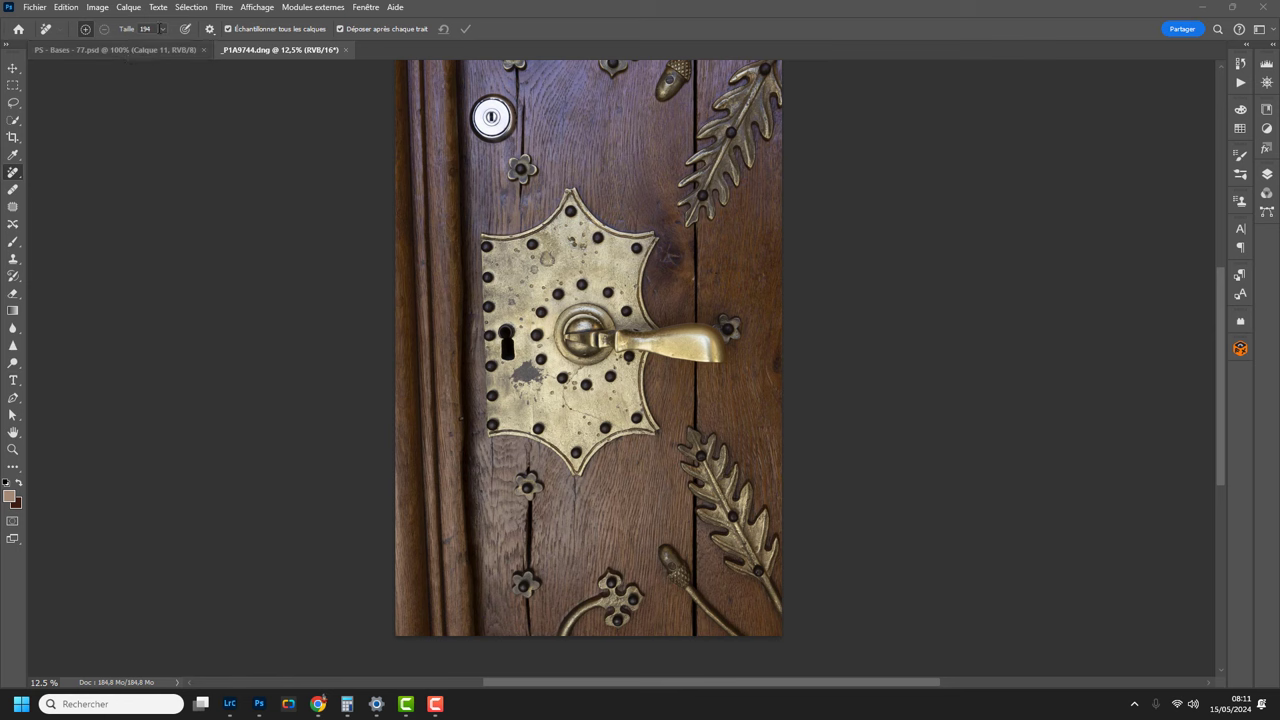
# - Set the Remove brush size to 263 and turn off Déposer après chaque trait
pyautogui.click(165, 31)
pyautogui.moveTo(166, 46); pyautogui.dragTo(169, 47)
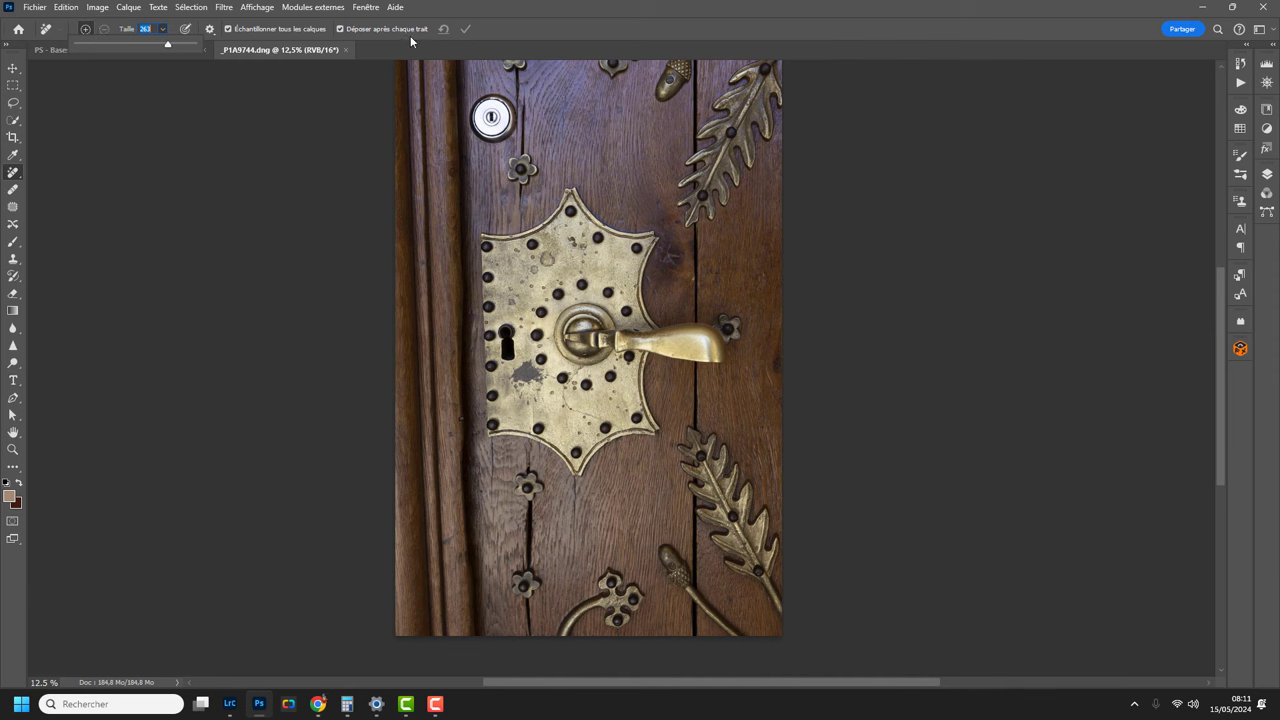
pyautogui.click(340, 29)
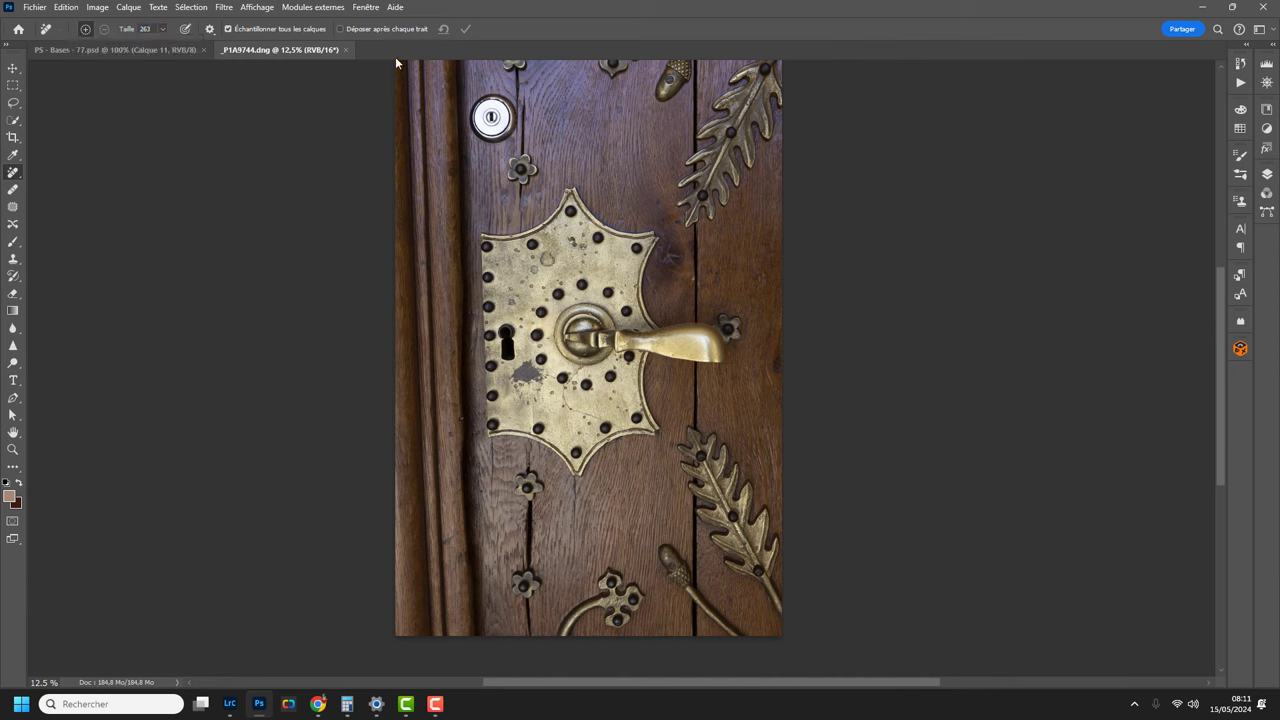
# - Mark the top rosette, subtract the stray stroke to its right, and apply the removal
pyautogui.moveTo(515, 120)
pyautogui.mouseDown()
pyautogui.moveTo(497, 105)
pyautogui.moveTo(512, 122)
pyautogui.moveTo(650, 133)
pyautogui.mouseUp()
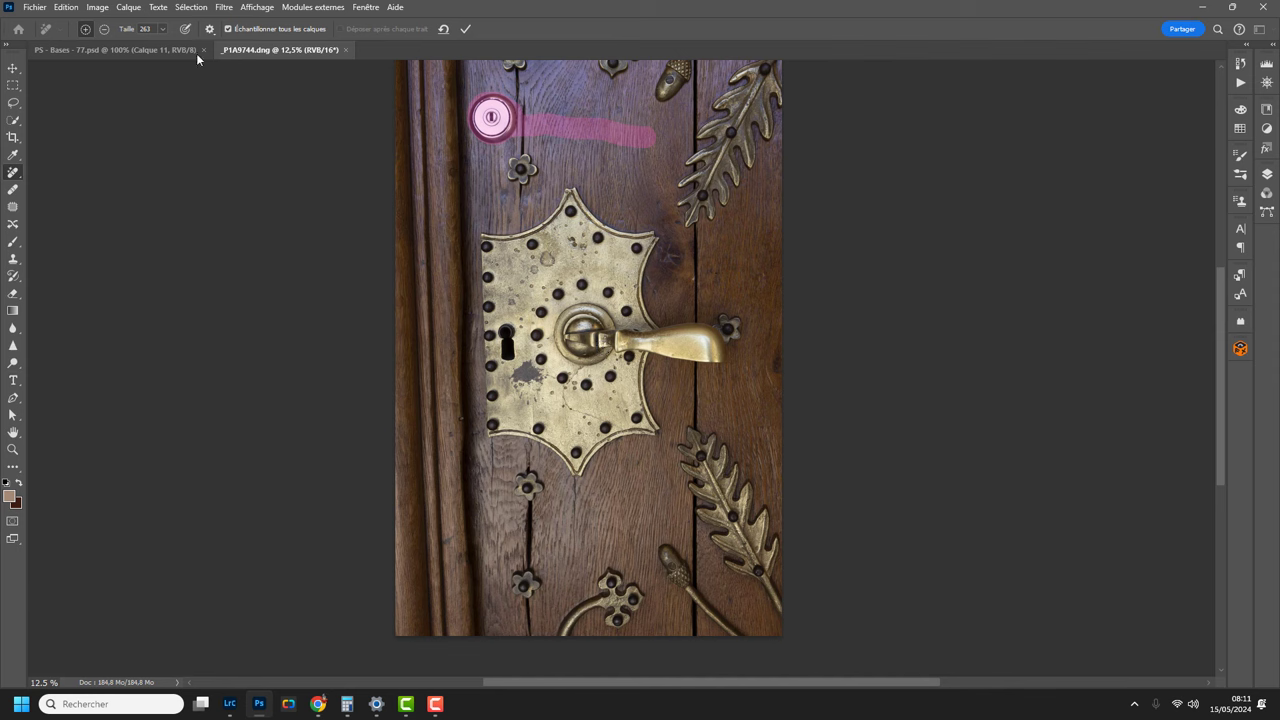
pyautogui.click(104, 29)
pyautogui.click(530, 120)
pyautogui.moveTo(530, 148)
pyautogui.mouseDown()
pyautogui.moveTo(604, 116)
pyautogui.moveTo(598, 130)
pyautogui.mouseUp()
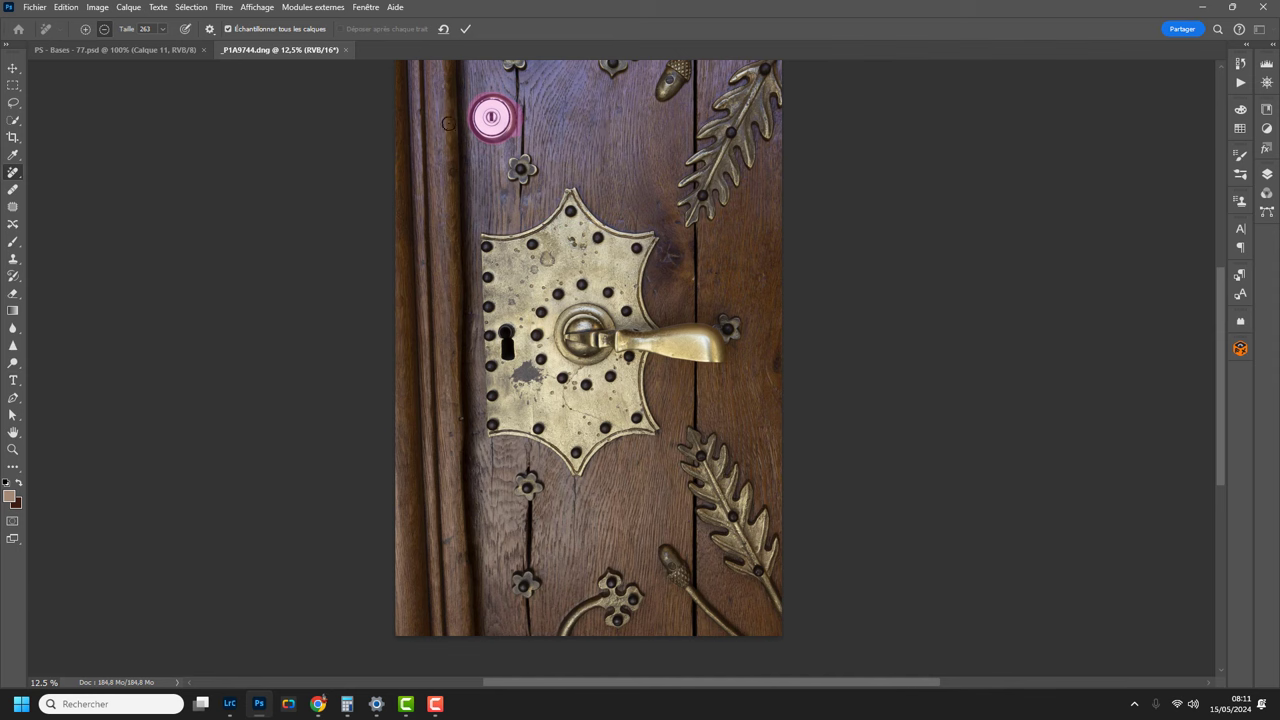
pyautogui.click(85, 29)
pyautogui.click(465, 28)
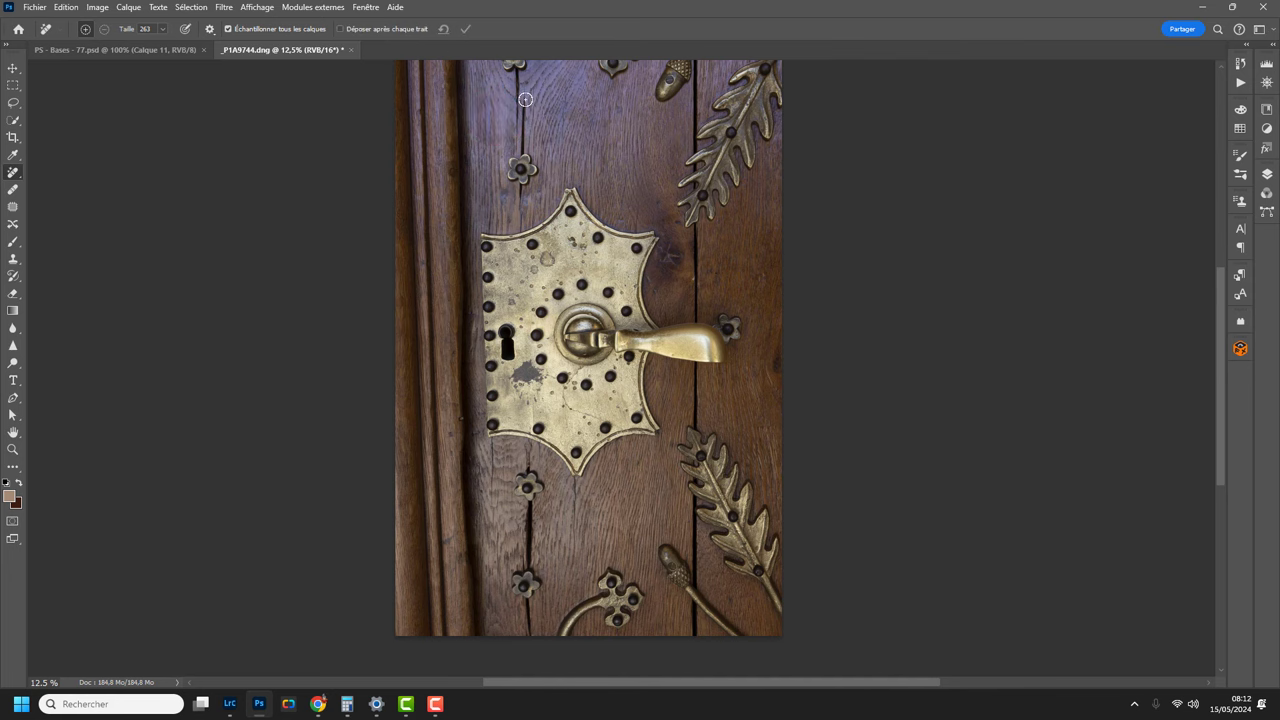
# - Zoom in to inspect the repaired wood, then zoom back out to the whole door
pyautogui.hotkey('ctrl', '+')
pyautogui.scroll(5, 540, 250)
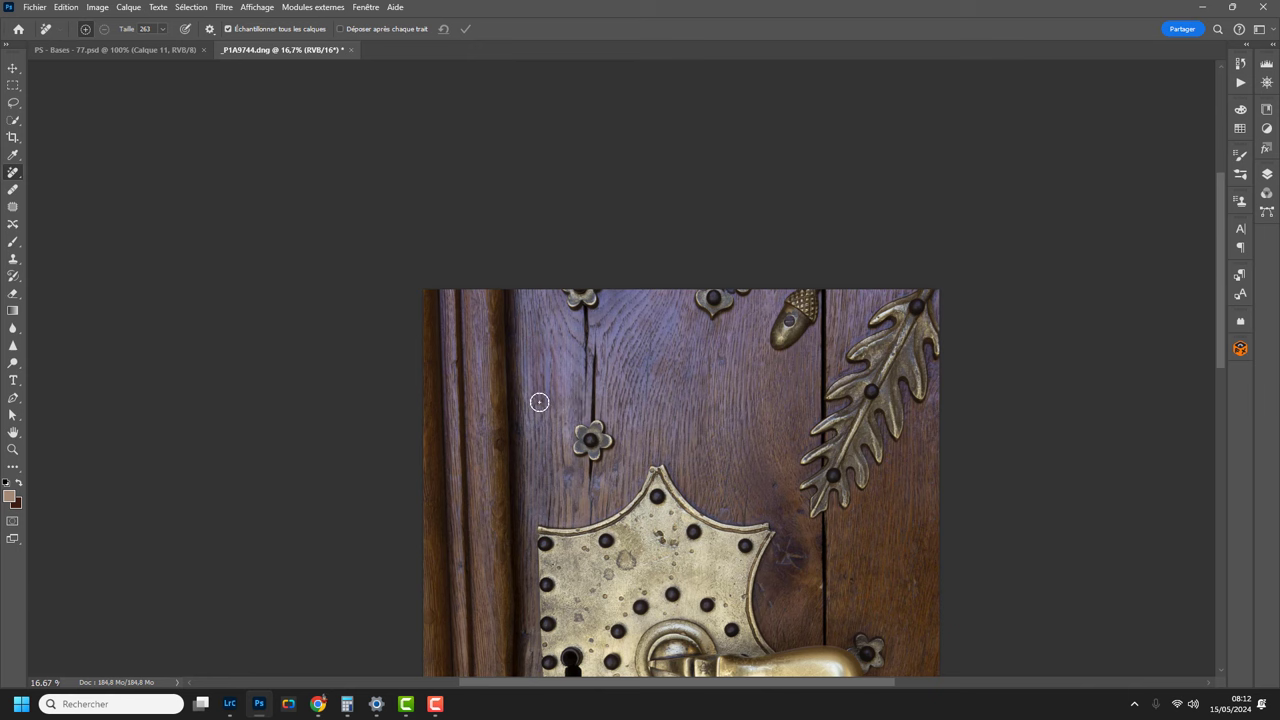
pyautogui.hotkey('ctrl', '+')
pyautogui.hotkey('ctrl', '+')
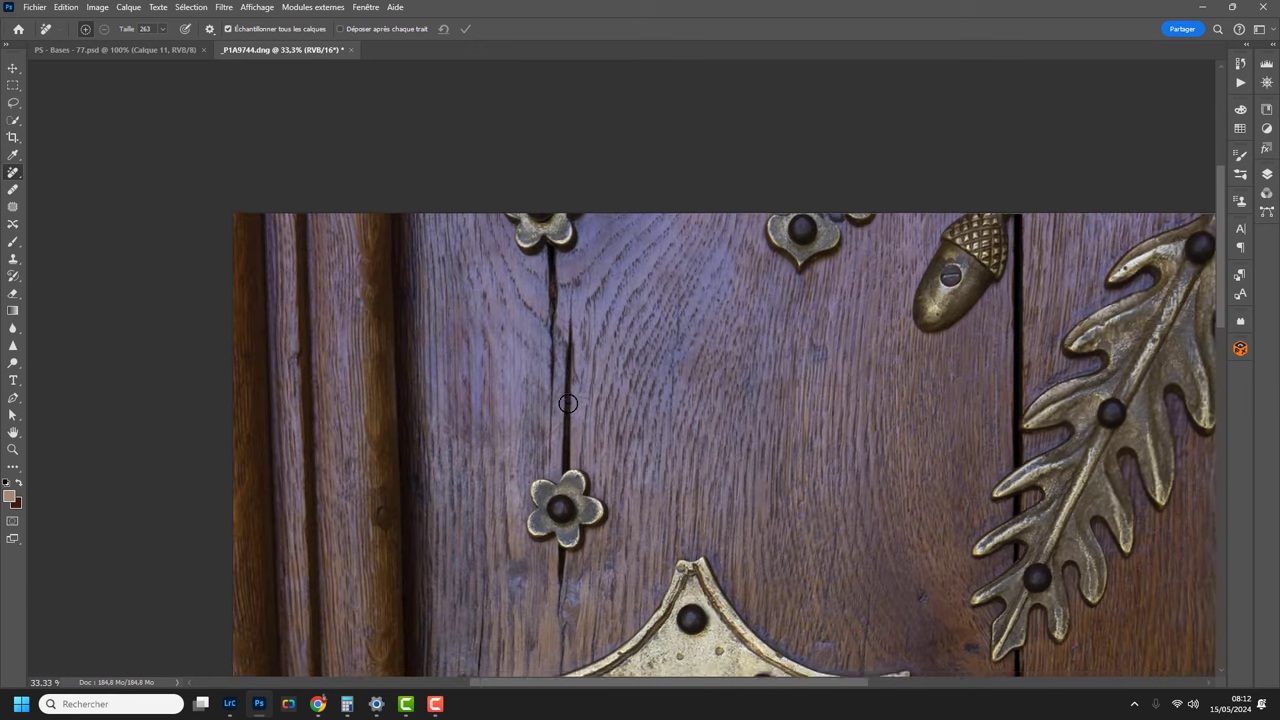
pyautogui.moveTo(568, 403); pyautogui.dragTo(668, 398)
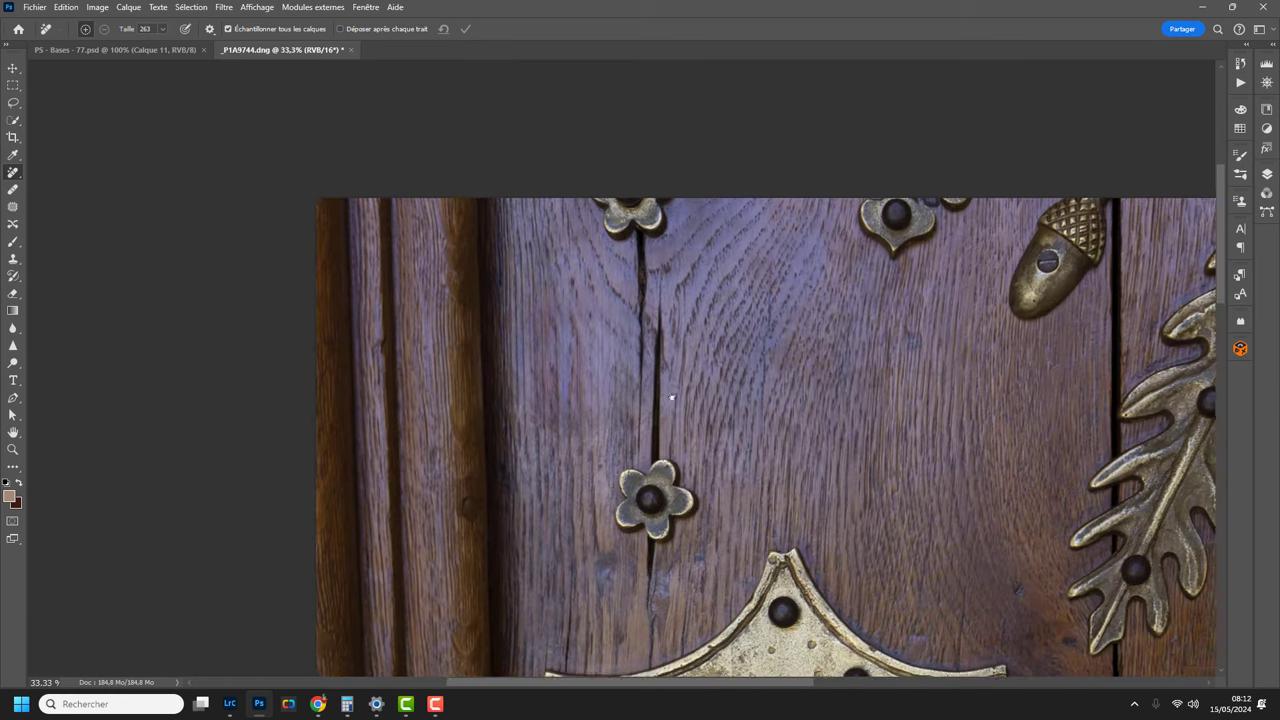
pyautogui.hotkey('ctrl', '+')
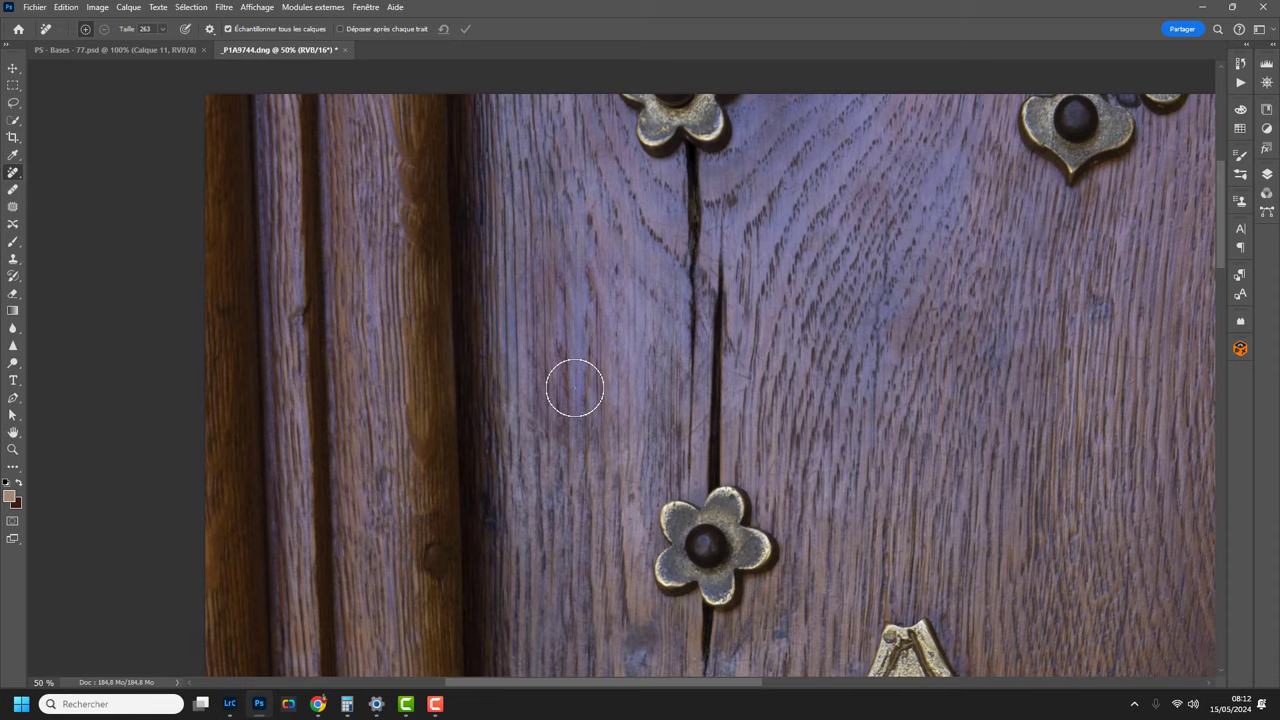
pyautogui.hotkey('ctrl', '-')
pyautogui.hotkey('ctrl', '-')
pyautogui.hotkey('ctrl', '-')
pyautogui.hotkey('ctrl', '-')
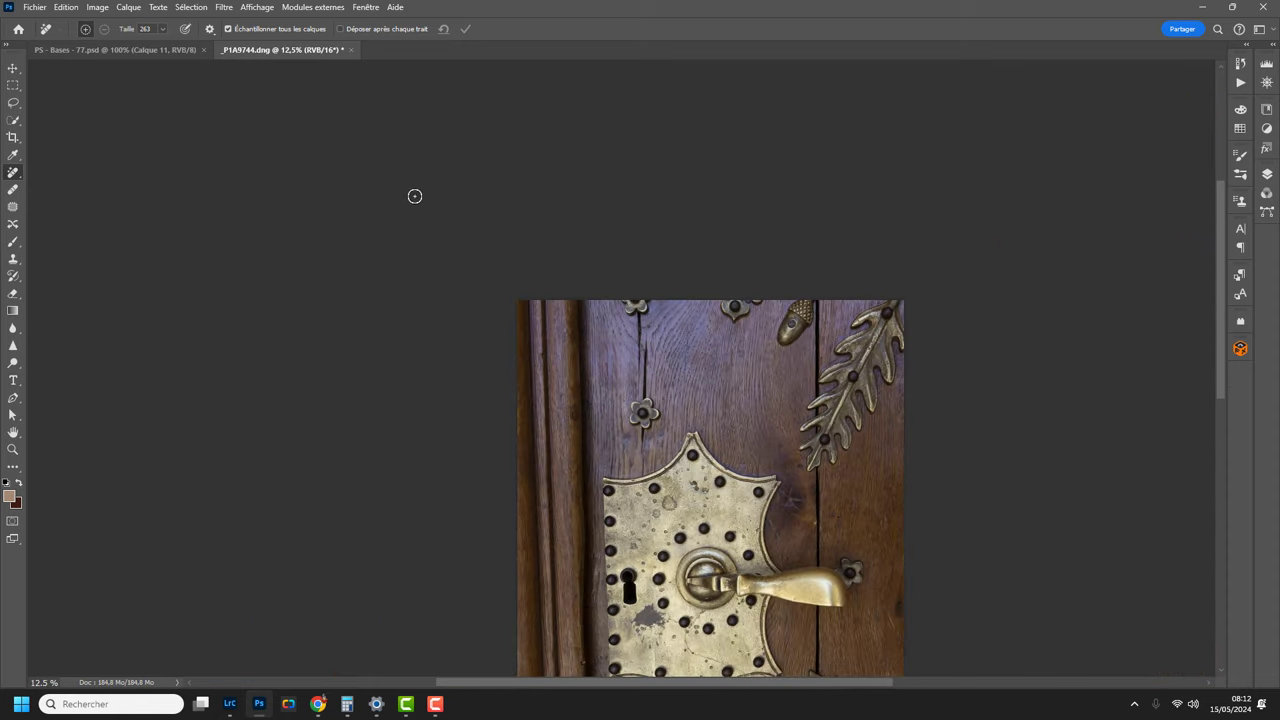
pyautogui.moveTo(593, 375); pyautogui.dragTo(632, 380)
pyautogui.moveTo(616, 344); pyautogui.dragTo(616, 390)
pyautogui.scroll(-5, 688, 468)
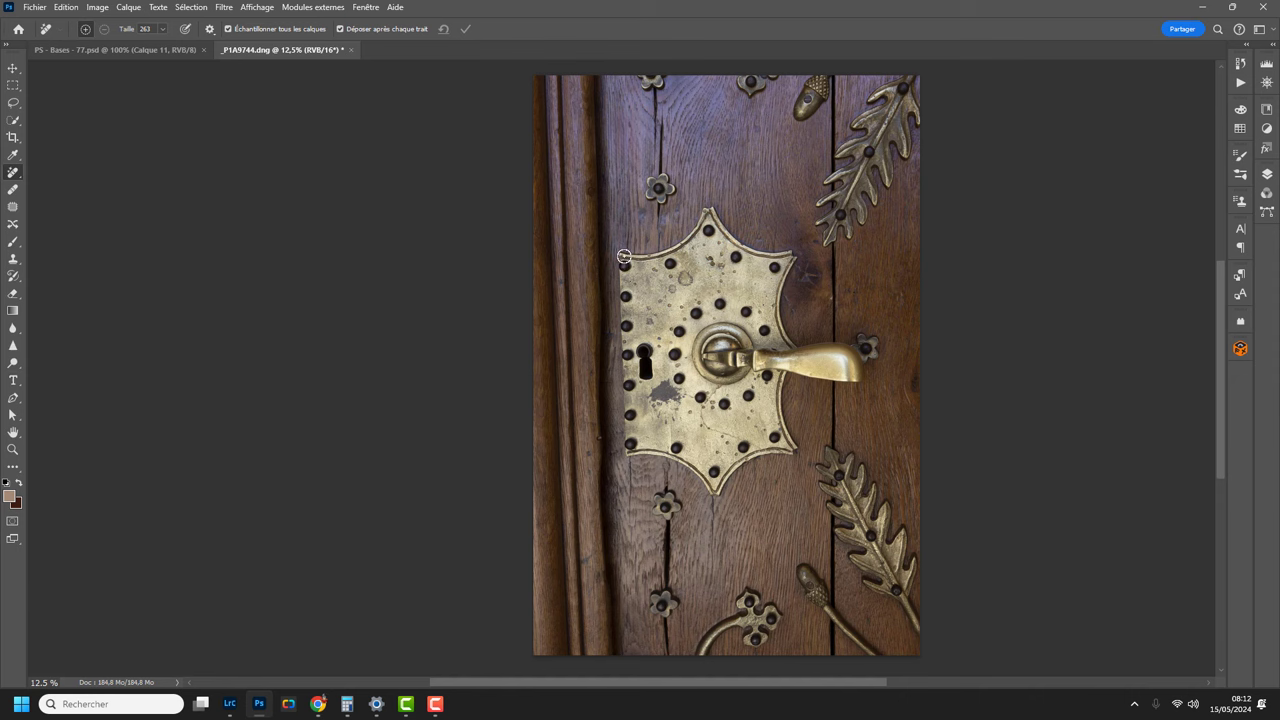
pyautogui.moveTo(624, 256)
pyautogui.mouseDown()
pyautogui.moveTo(628, 325)
pyautogui.moveTo(650, 367)
pyautogui.moveTo(627, 469)
pyautogui.mouseUp()
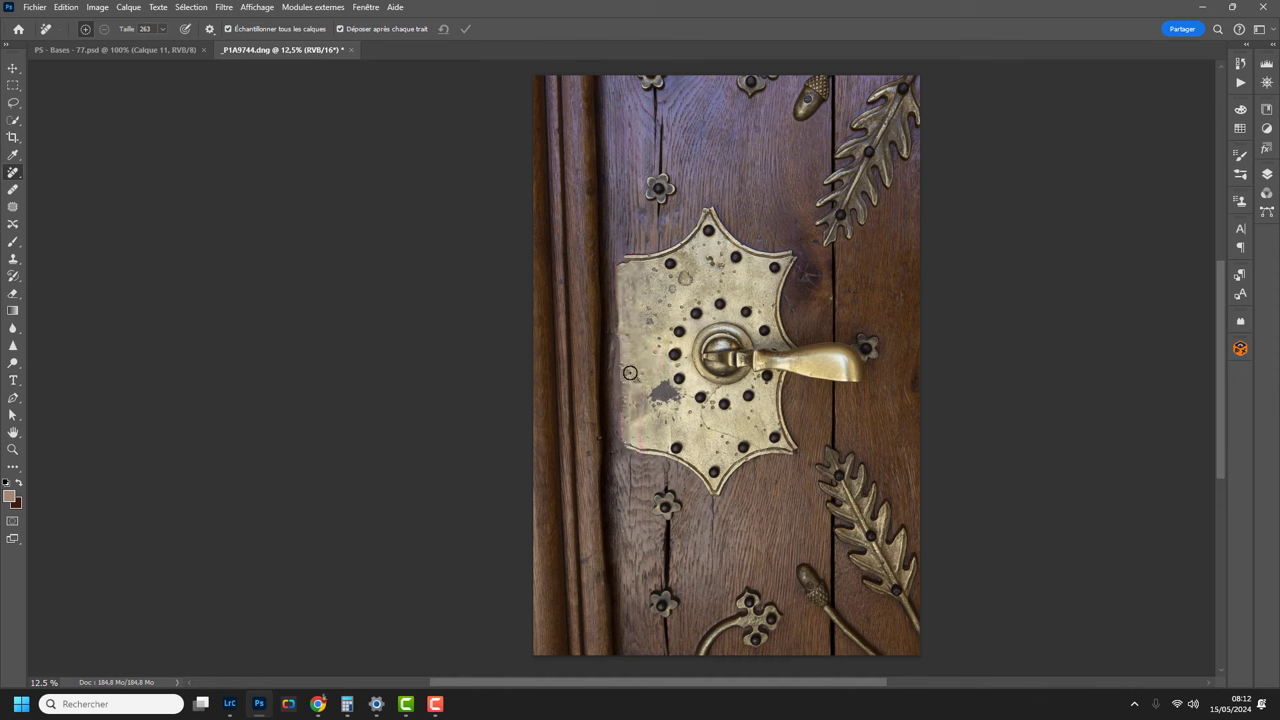
pyautogui.hotkey('ctrl', '+')
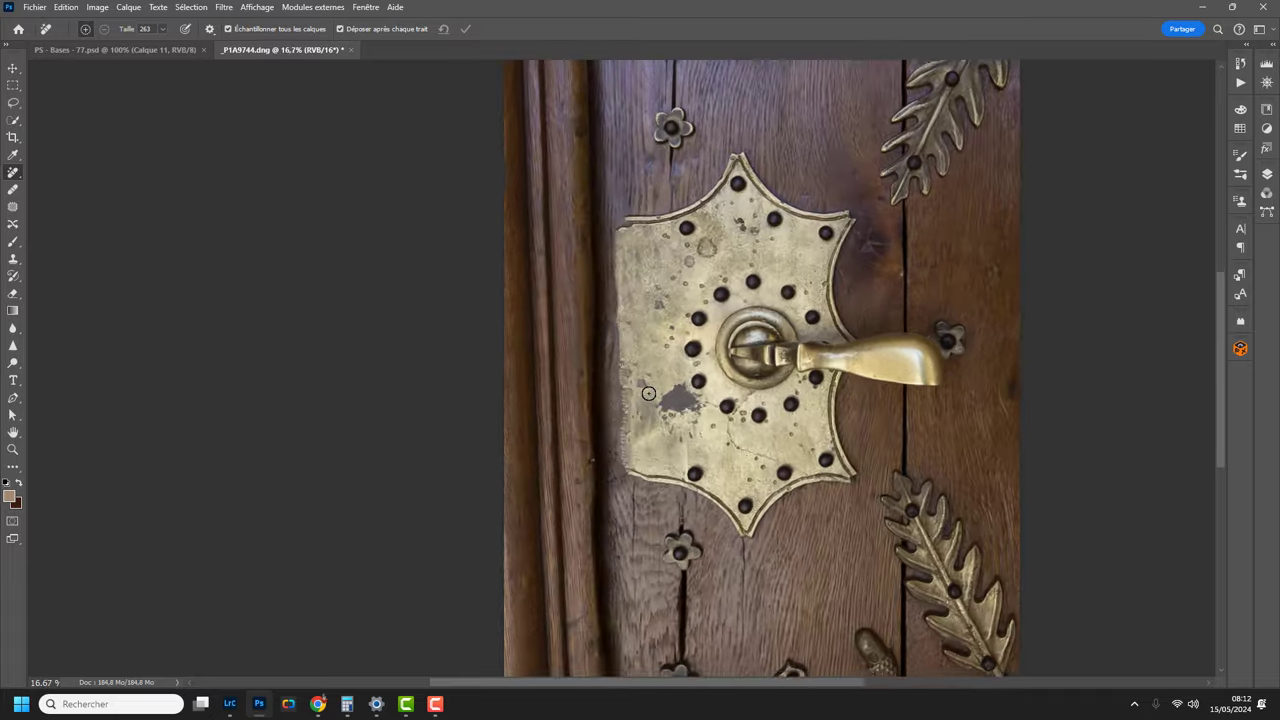
pyautogui.hotkey('ctrl', '+')
pyautogui.hotkey('ctrl', '+')
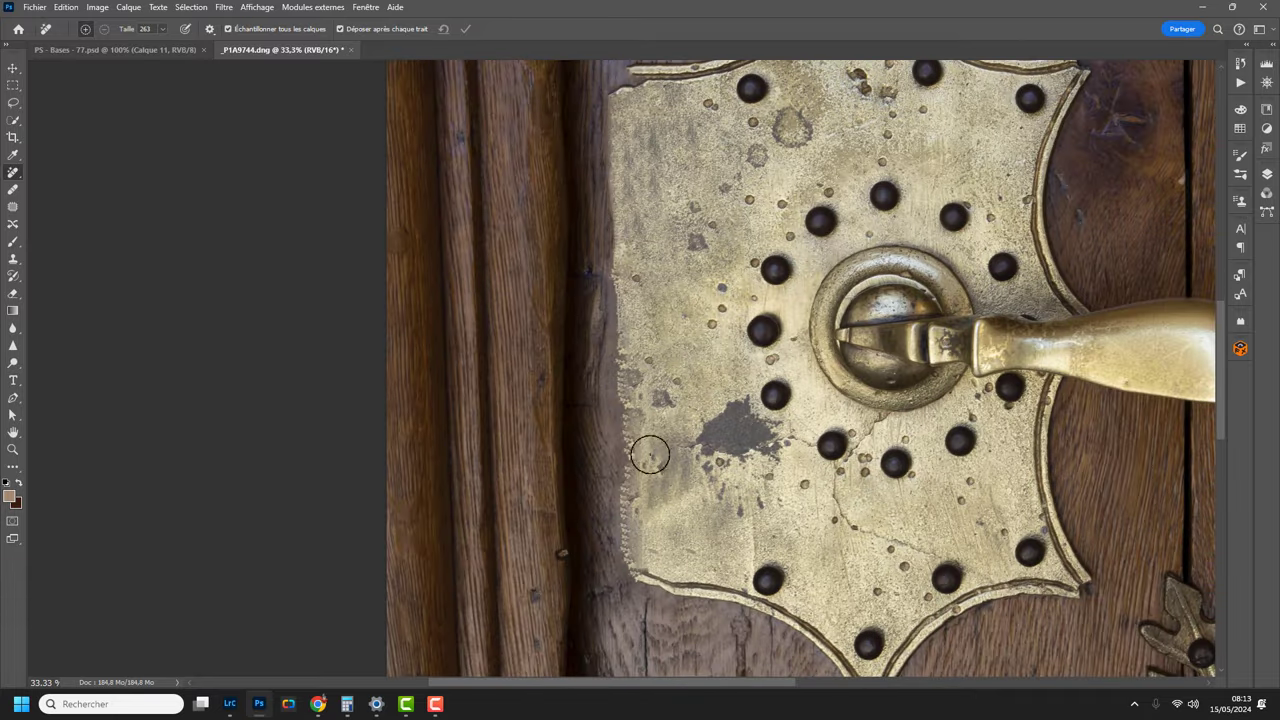
pyautogui.hotkey('ctrl', '-')
pyautogui.hotkey('ctrl', '-')
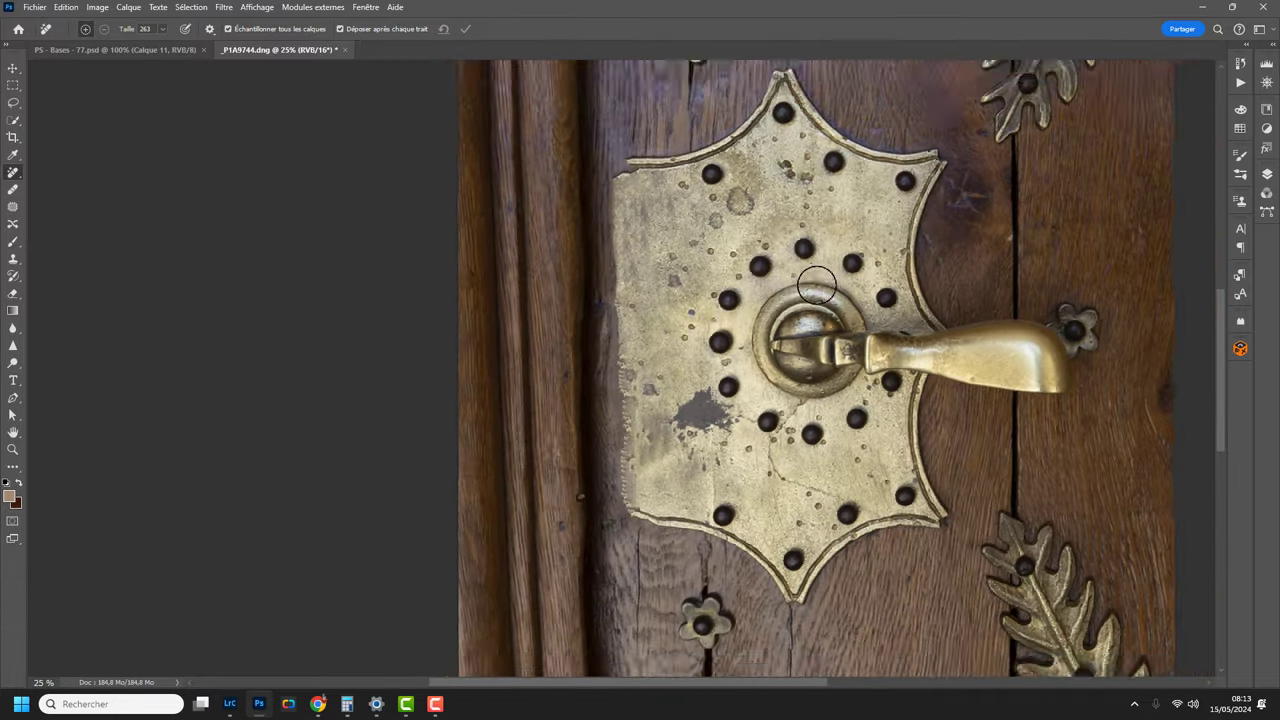
pyautogui.hotkey('ctrl', 'z')
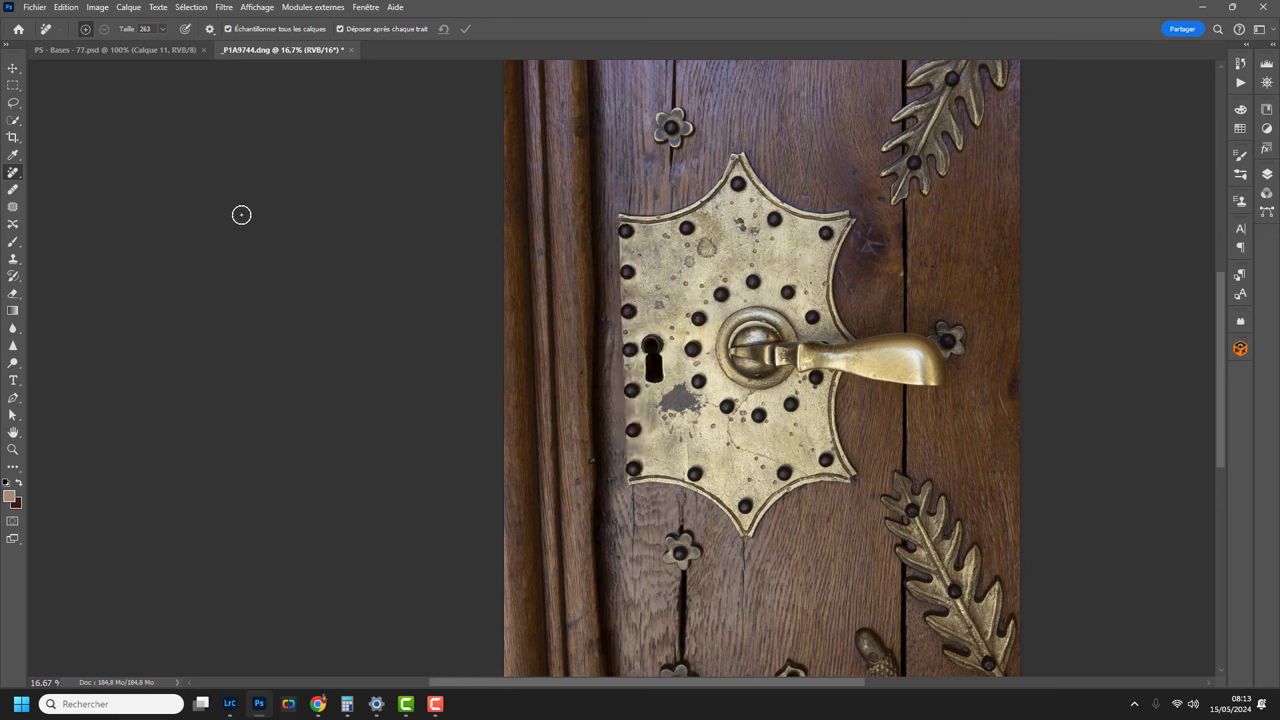
pyautogui.click(13, 104)
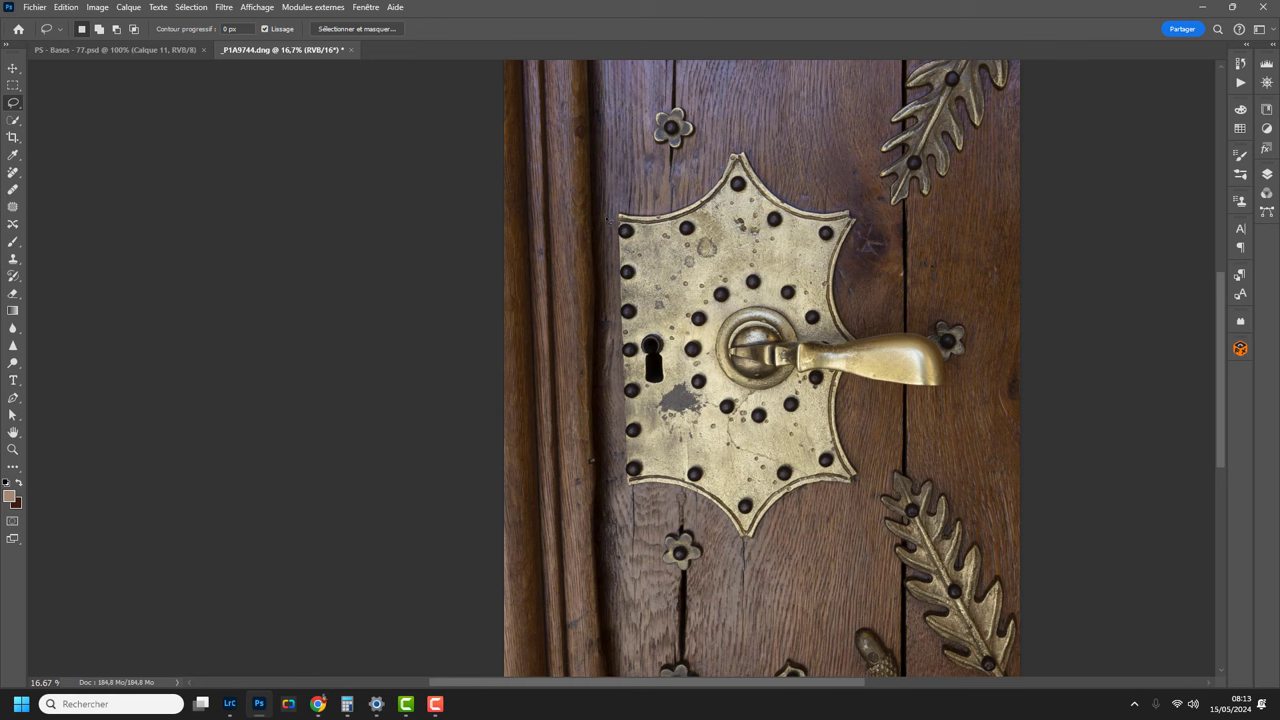
# - Lasso the lock plate's left edge, run Generative Fill and preview the second variant
pyautogui.moveTo(646, 216)
pyautogui.mouseDown()
pyautogui.moveTo(647, 324)
pyautogui.moveTo(672, 360)
pyautogui.moveTo(638, 490)
pyautogui.mouseUp()
pyautogui.click(64, 7)
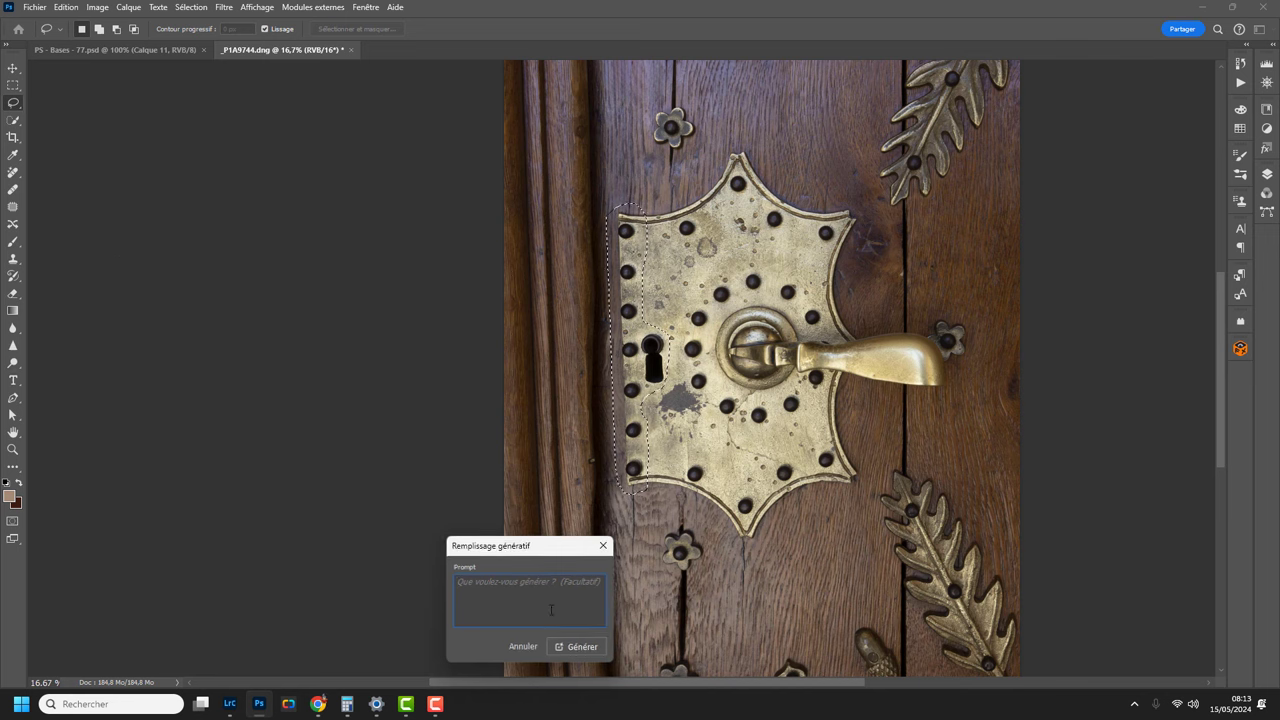
pyautogui.click(567, 648)
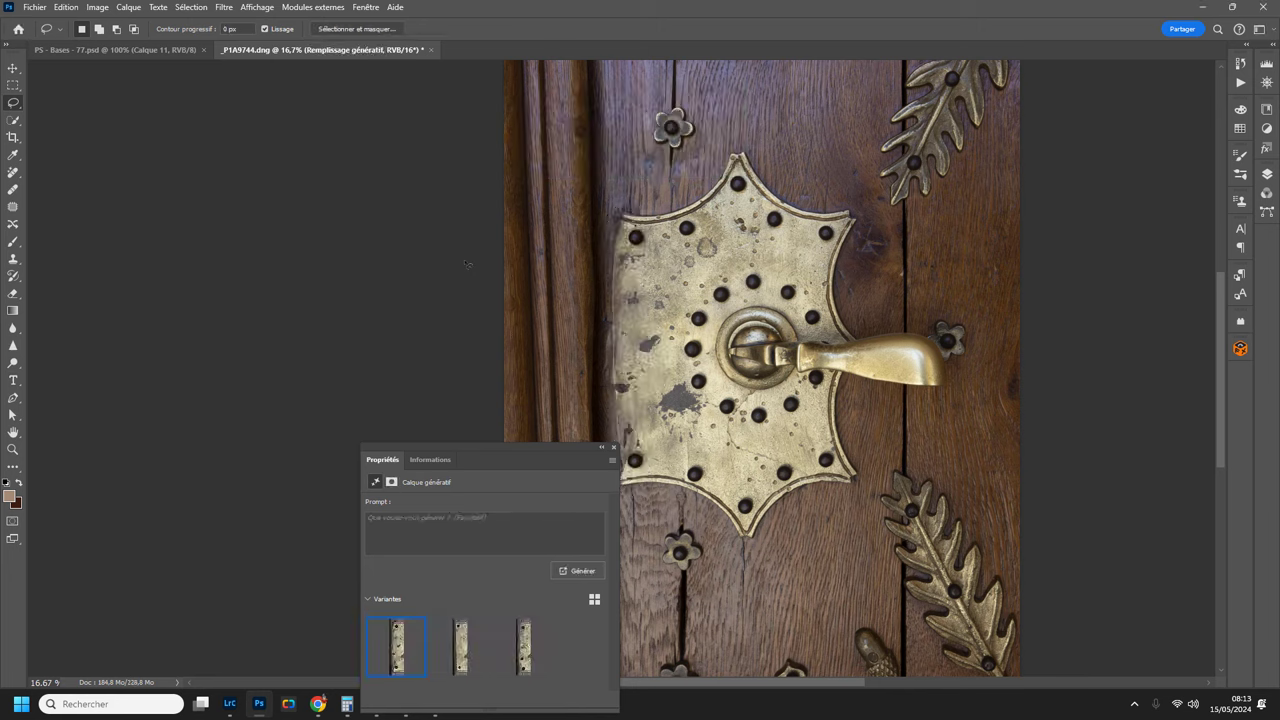
pyautogui.click(465, 652)
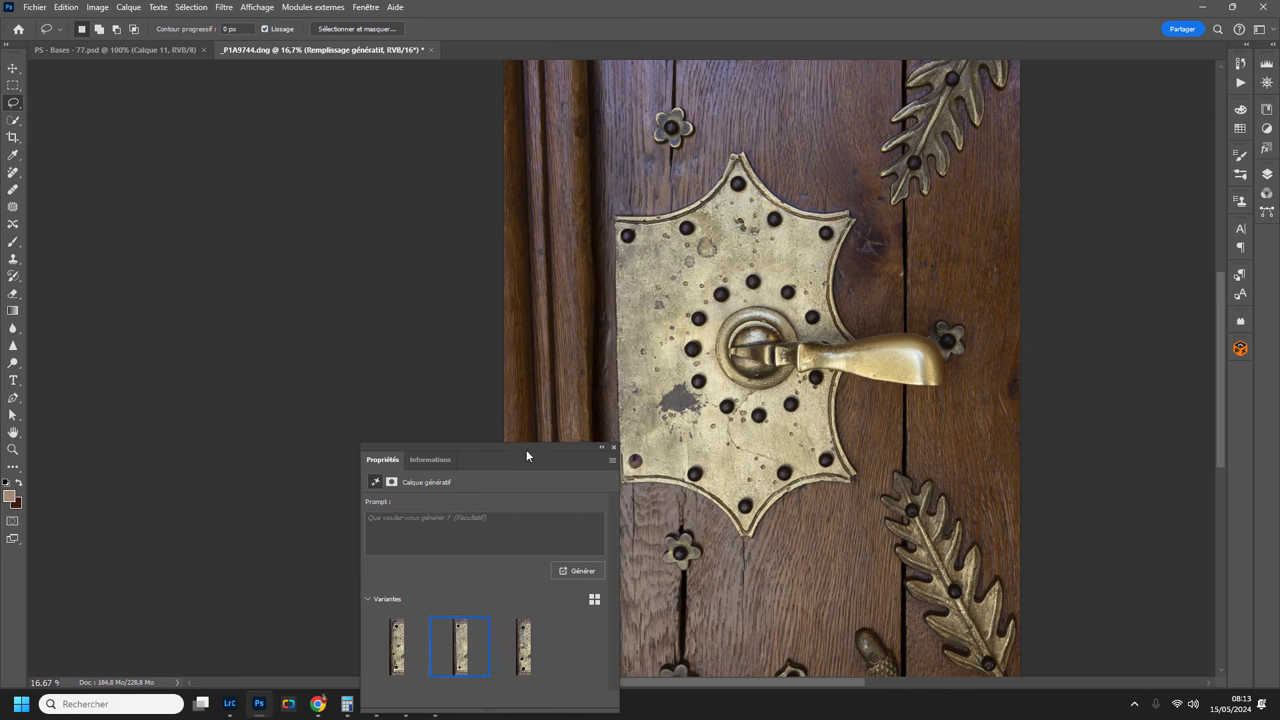
# - Delete the Remplissage génératif layer from the Layers panel and return to the Remove tool
pyautogui.moveTo(526, 456); pyautogui.dragTo(317, 205)
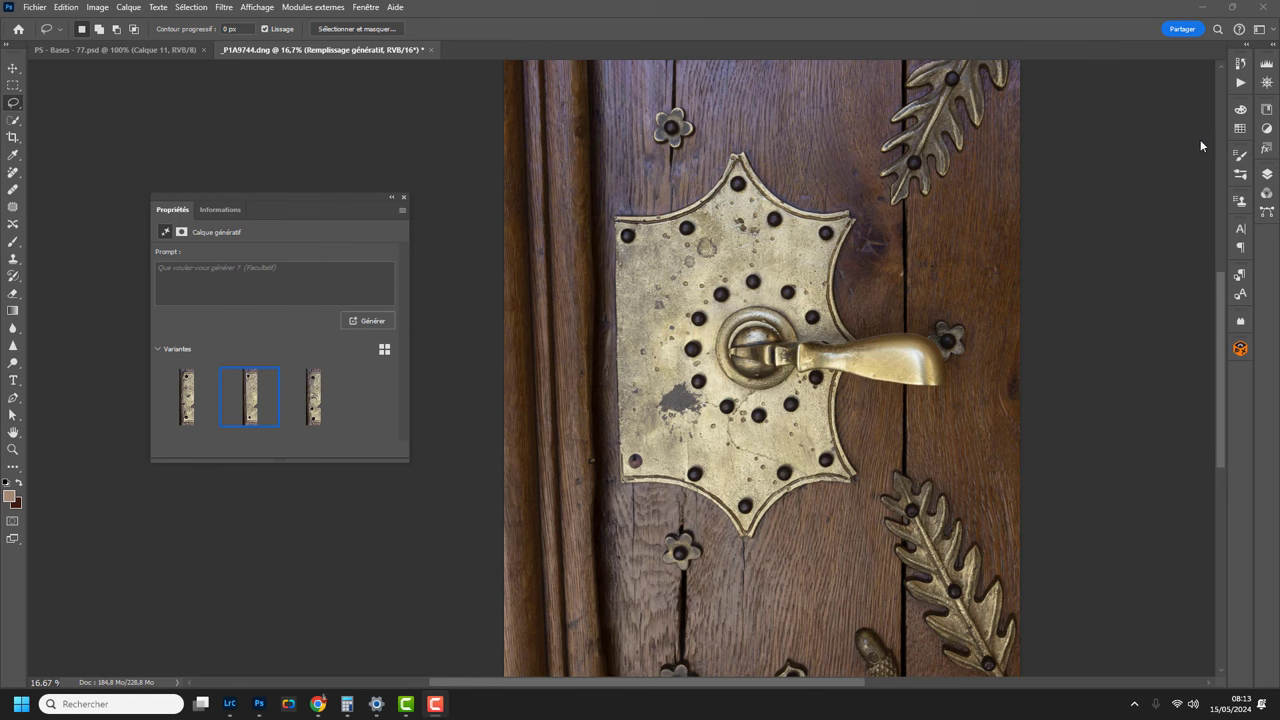
pyautogui.click(1273, 46)
pyautogui.click(1047, 677)
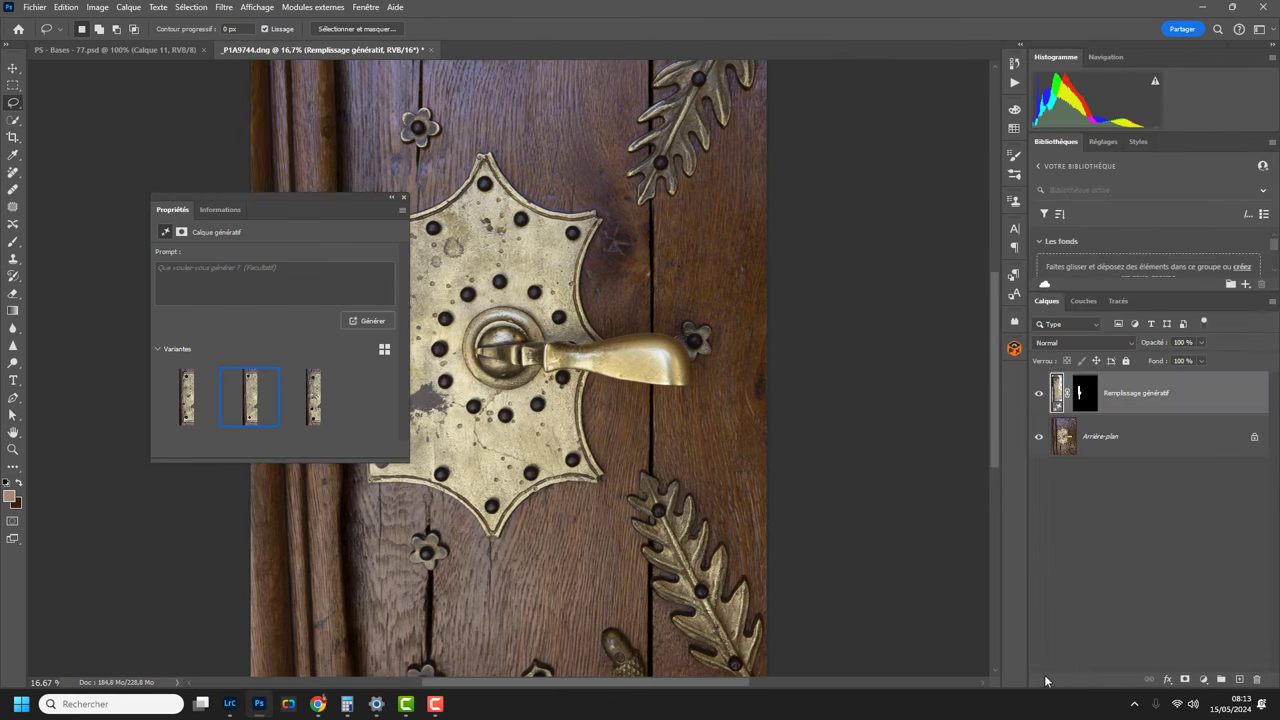
pyautogui.press('Delete')
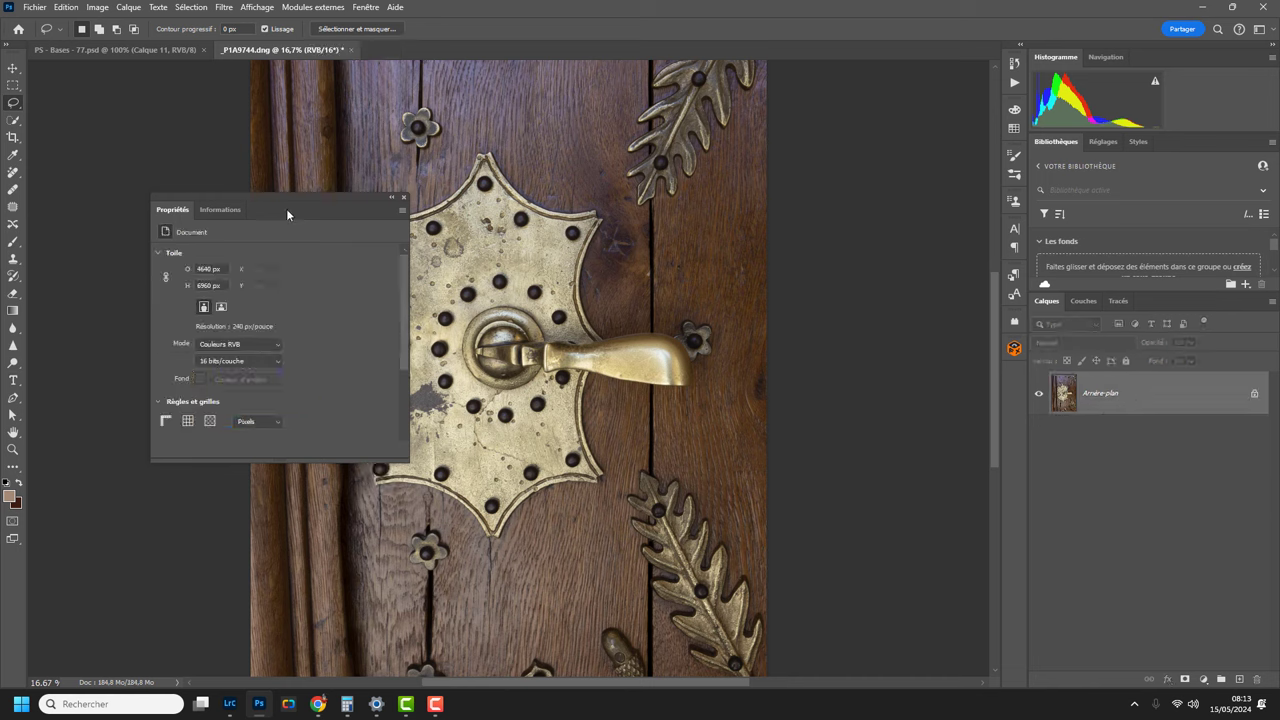
pyautogui.moveTo(265, 196); pyautogui.dragTo(157, 221)
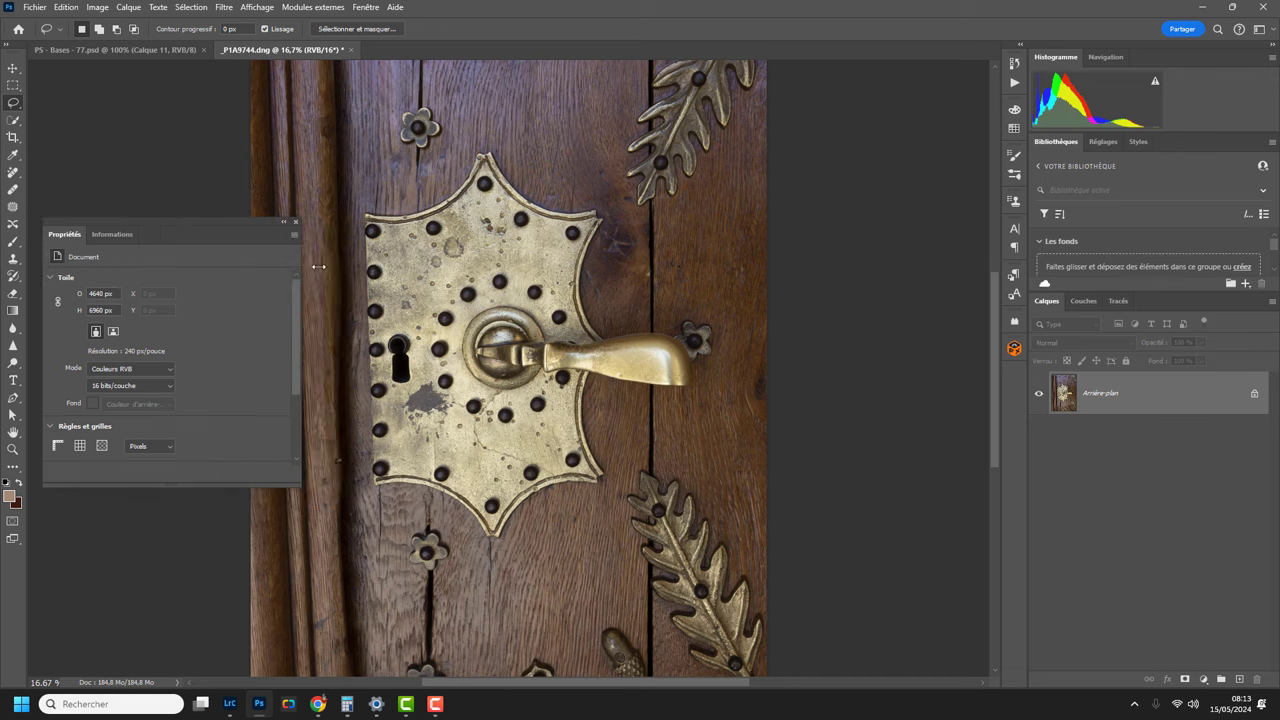
pyautogui.click(12, 175)
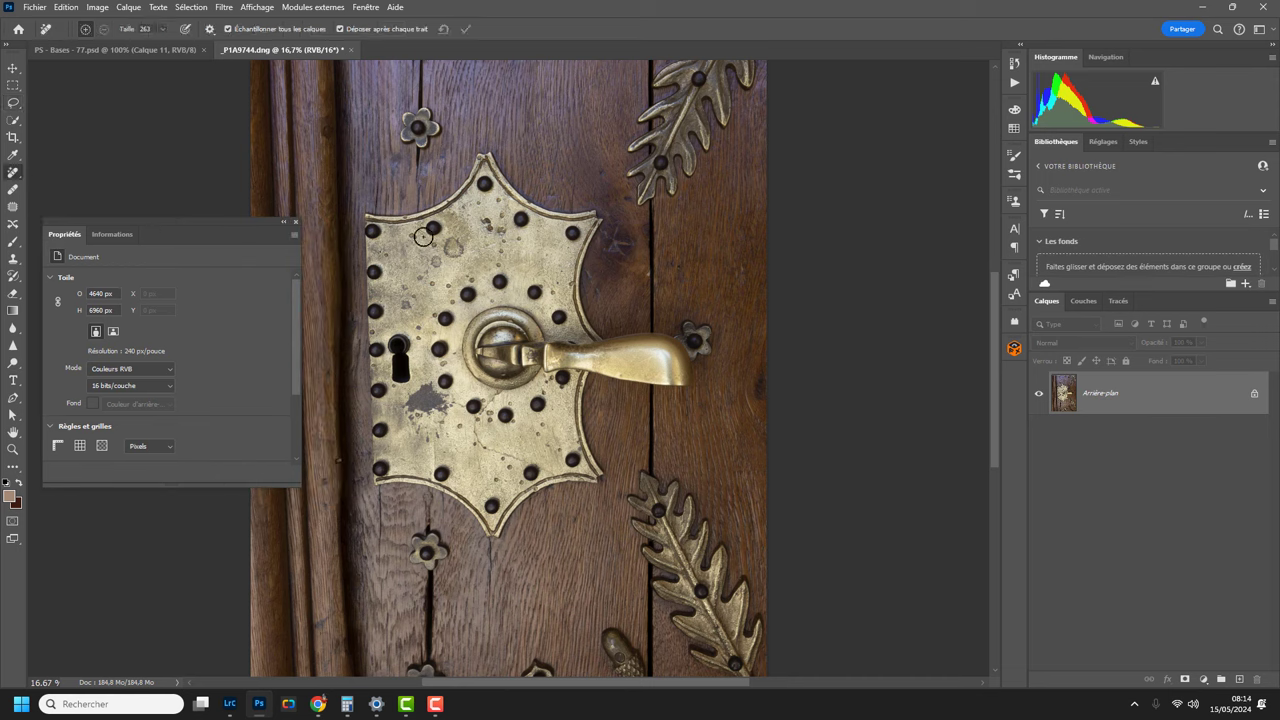
# - Remove two studs on the lock plate and the small rosette above it
pyautogui.click(500, 284)
pyautogui.click(533, 290)
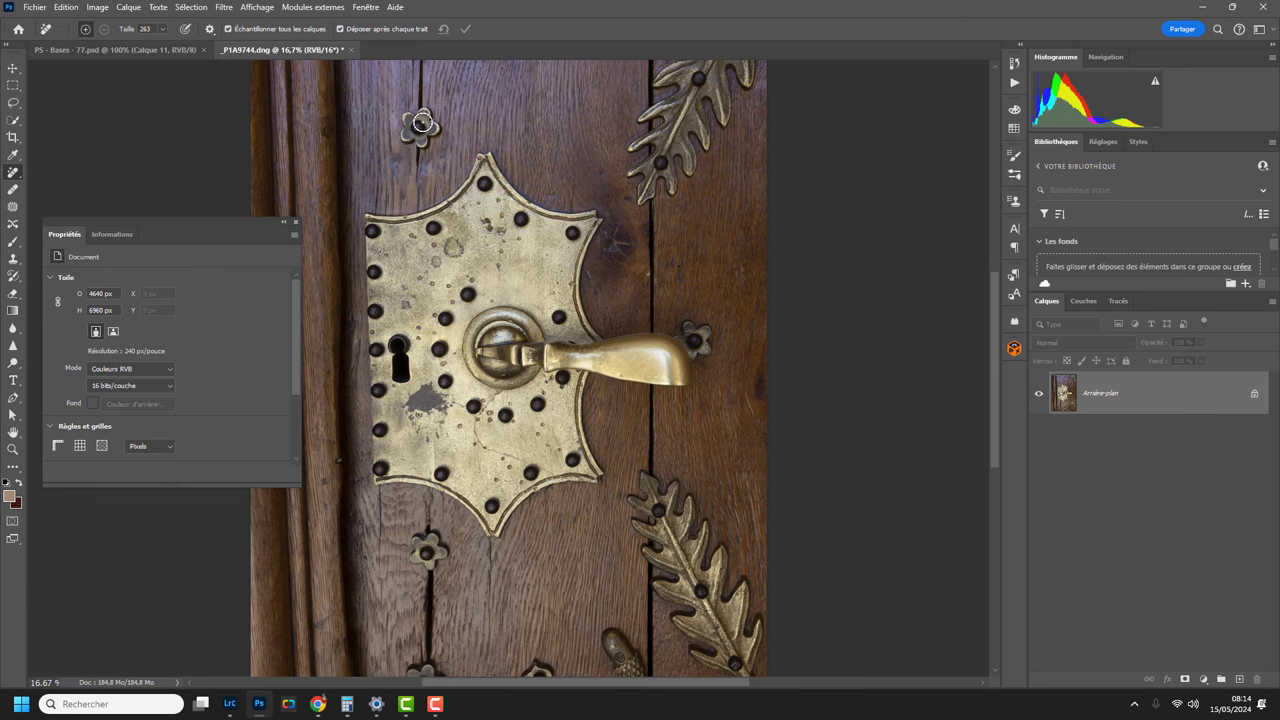
pyautogui.moveTo(430, 125)
pyautogui.mouseDown()
pyautogui.moveTo(404, 127)
pyautogui.moveTo(436, 130)
pyautogui.mouseUp()
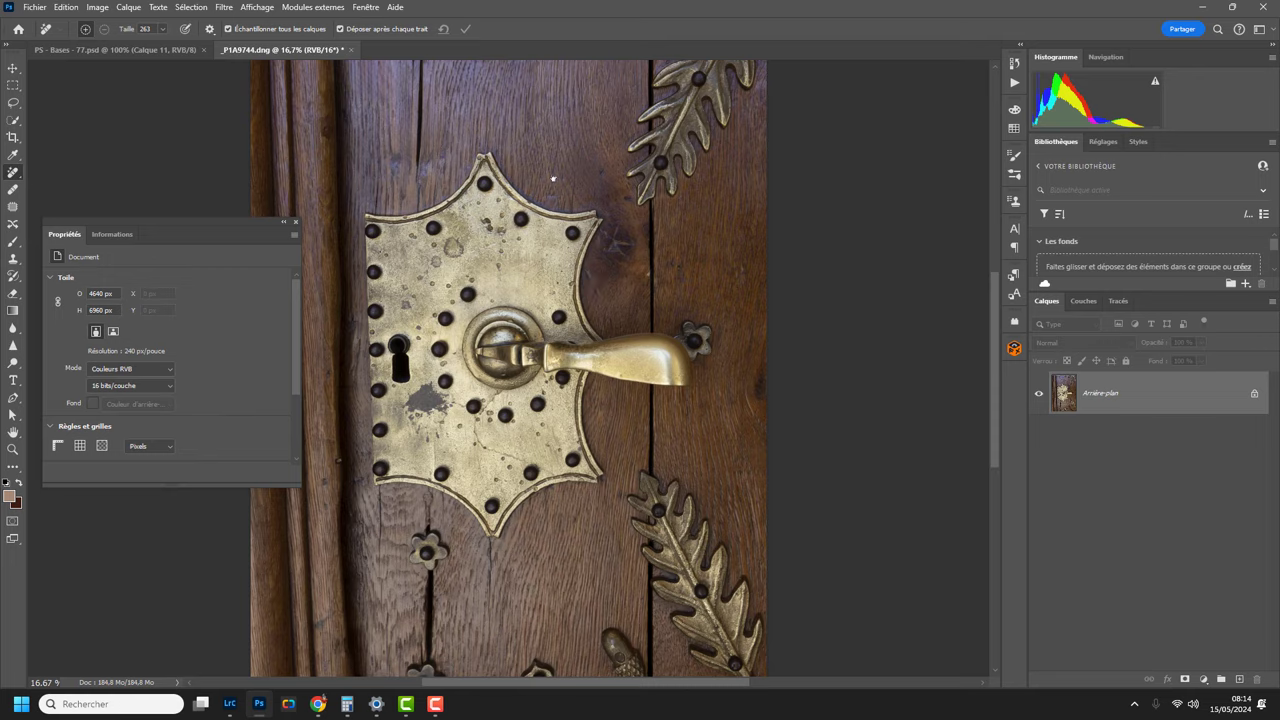
pyautogui.moveTo(568, 206); pyautogui.dragTo(591, 405)
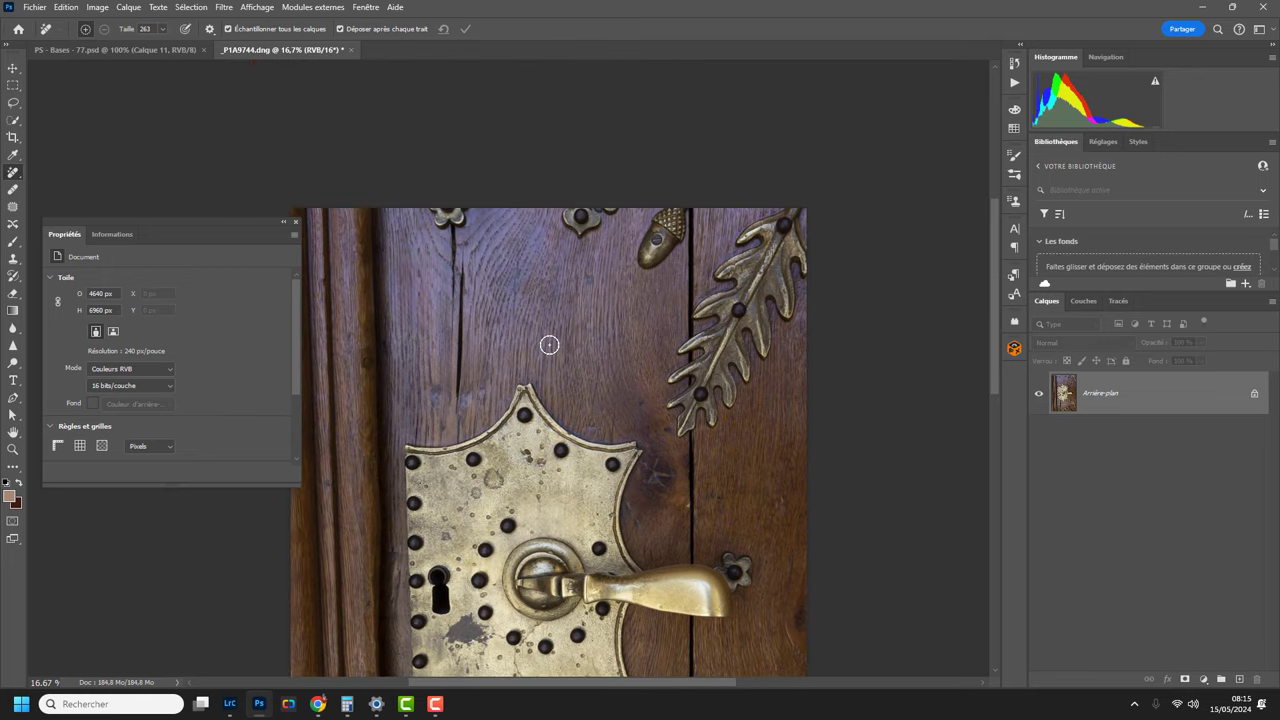